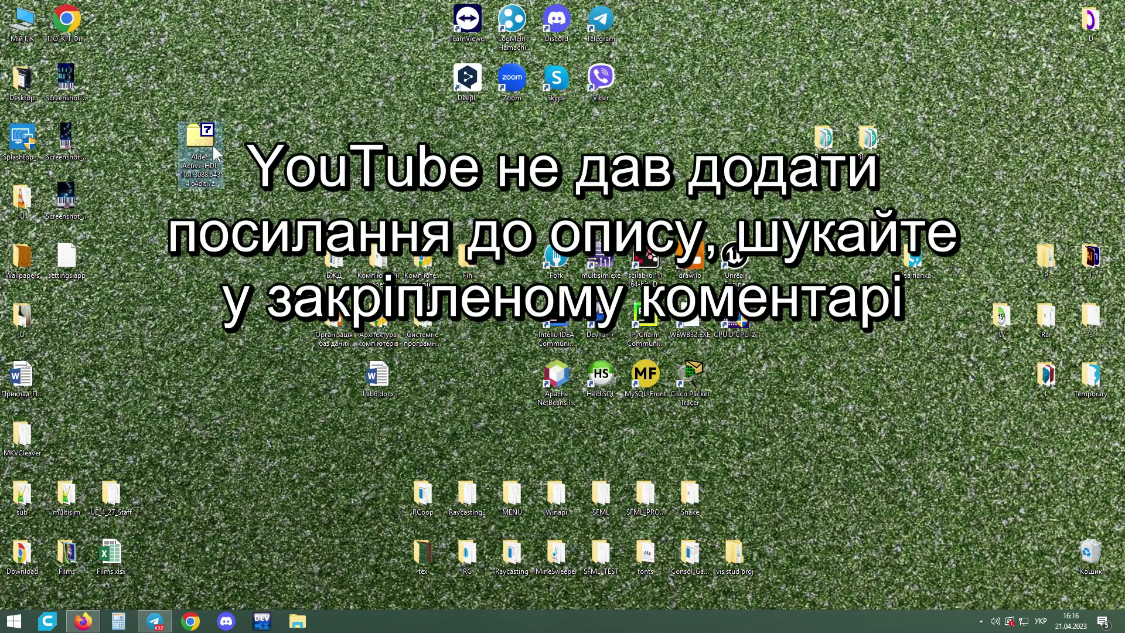
Step: Extract the Aldec Active-HDL 10.1.3088.5434 64bit folder from its 7z archive to the desktop and close the archive
double_click(210, 146)
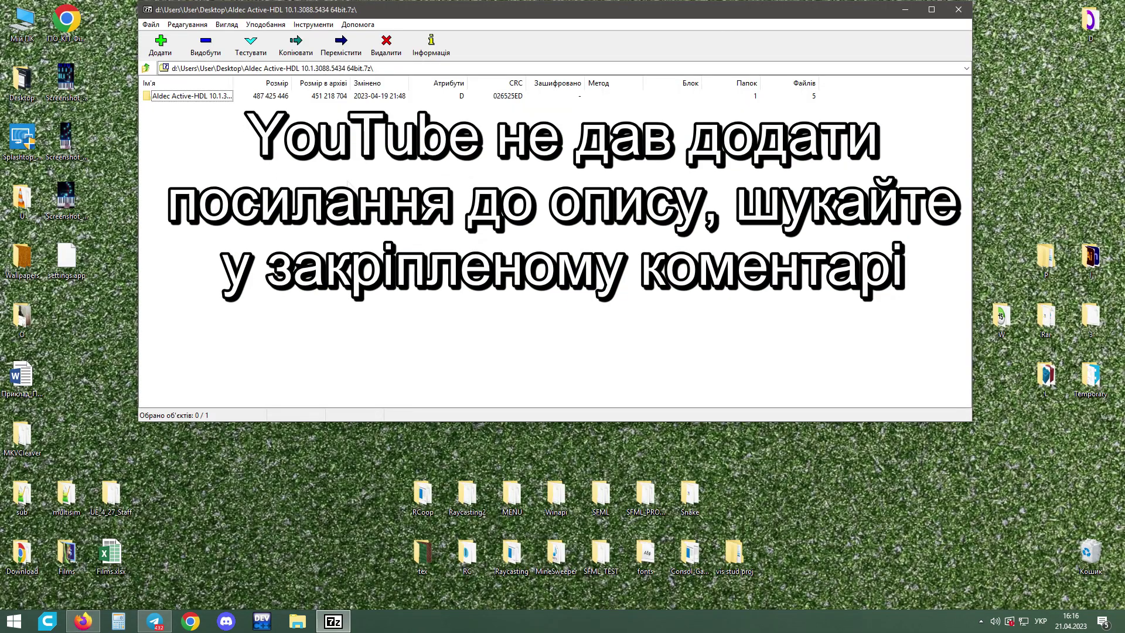
left_click_drag(174, 97, 199, 483)
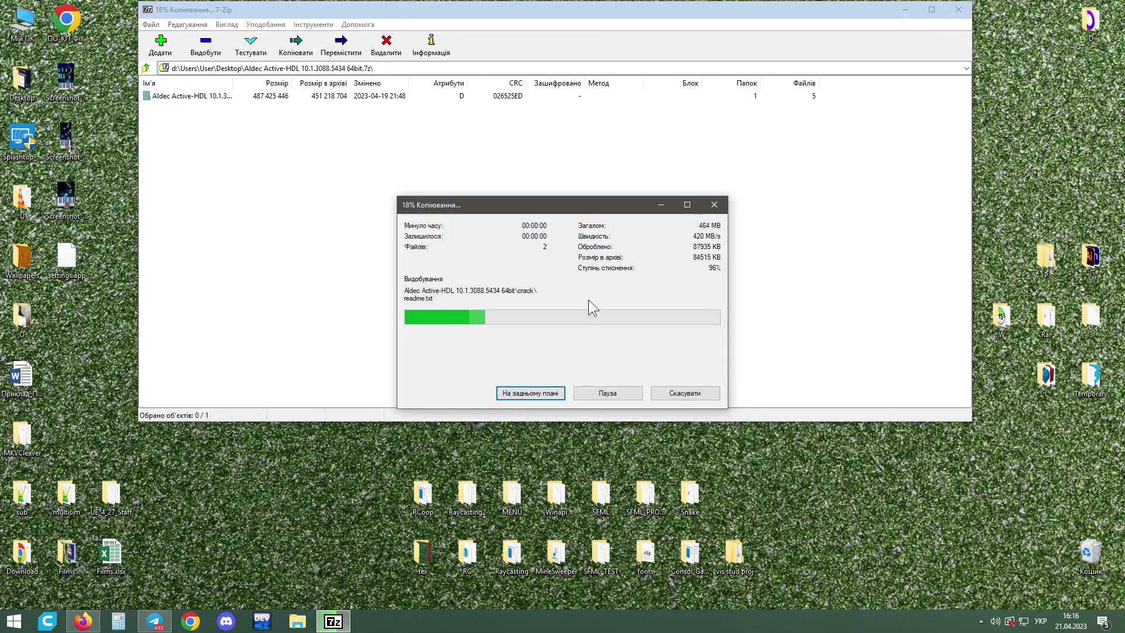
left_click(967, 8)
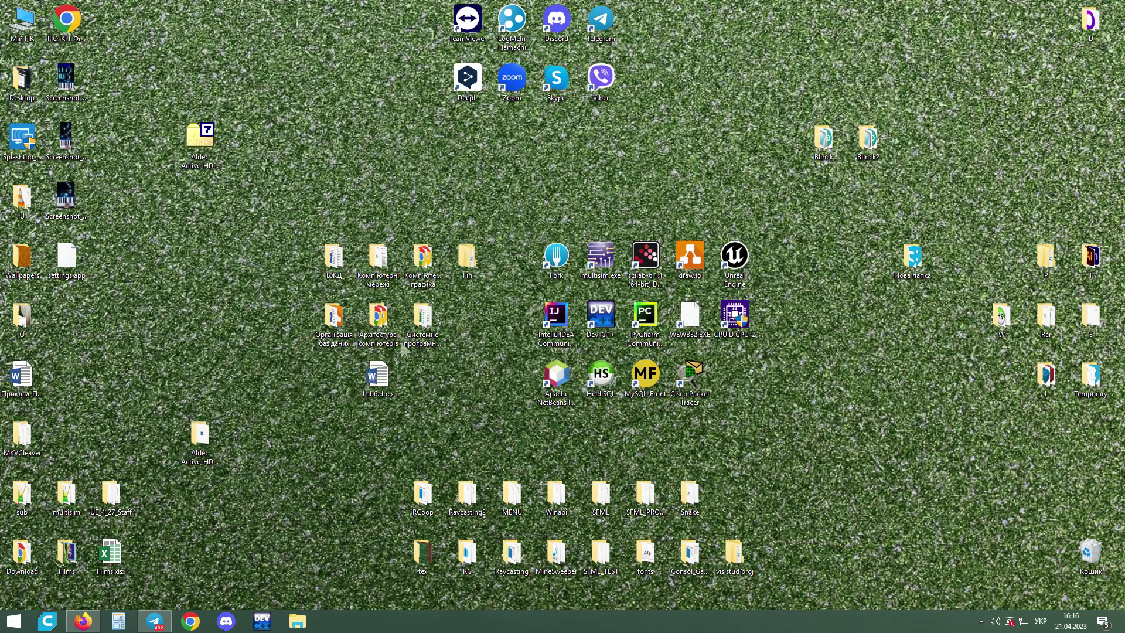
Step: Launch Active-HDL_10.1_x64_main_setup.exe from the extracted folder and allow it to make changes to the device
double_click(199, 445)
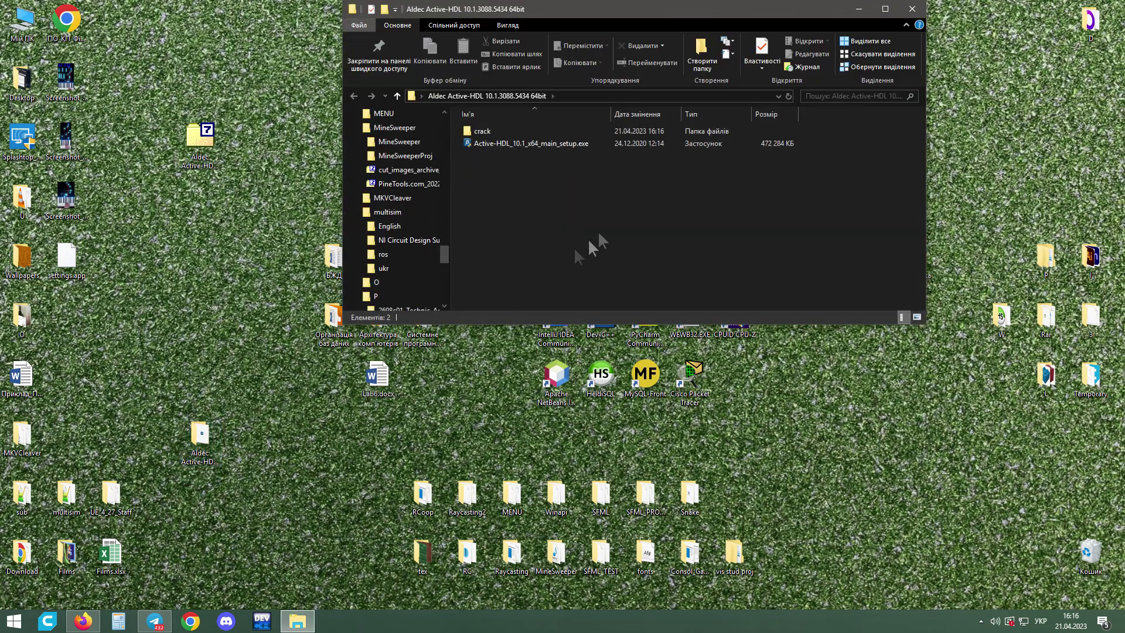
left_click(489, 143)
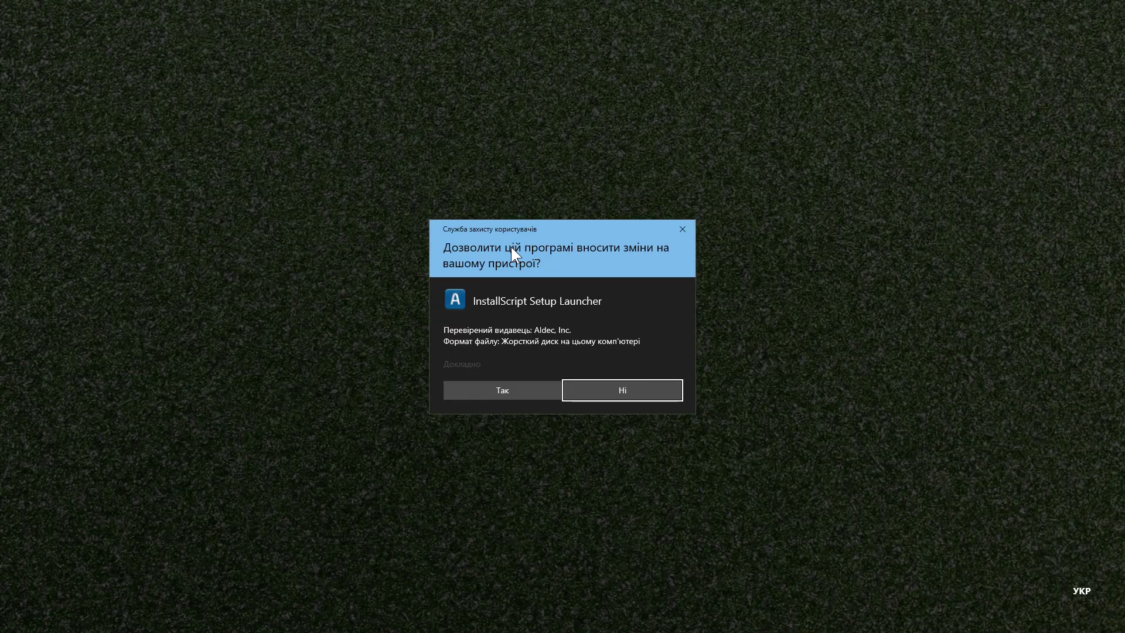
left_click(496, 389)
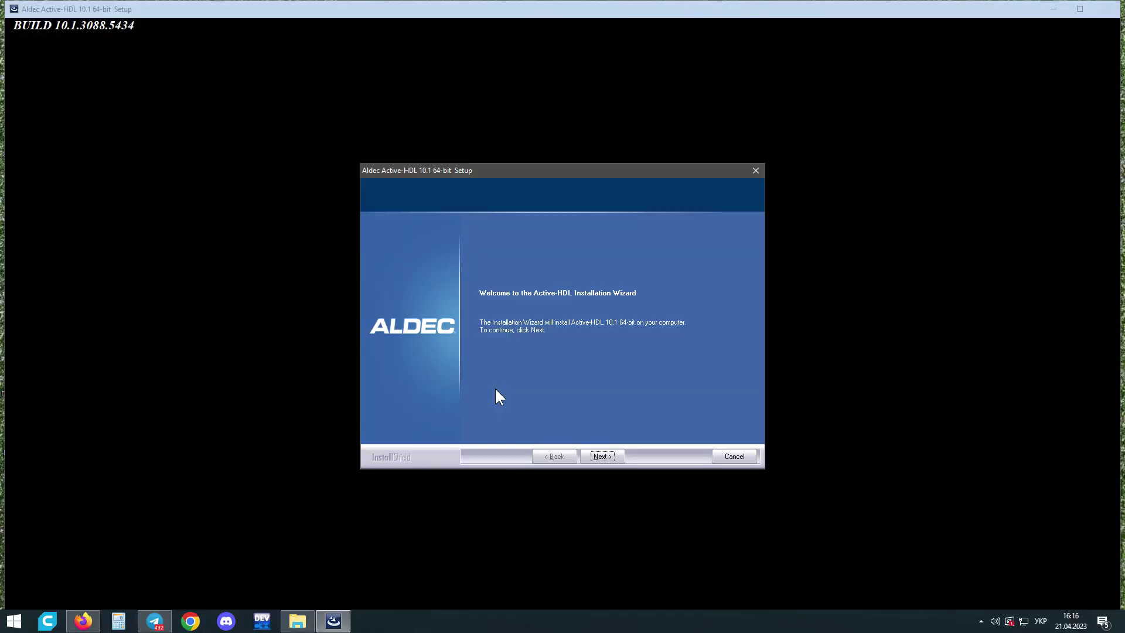
Step: Continue past the setup welcome page and accept the terms of the software license agreement
left_click(609, 455)
left_click(570, 404)
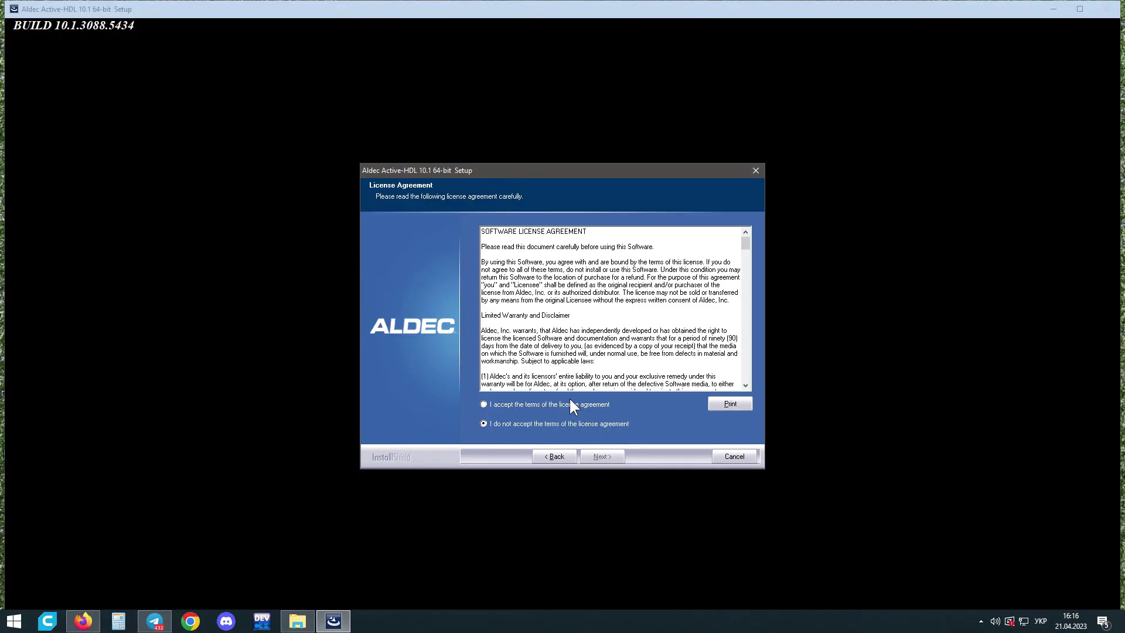
left_click(607, 456)
Step: Enter NUZP as the company name and accept the destination folder C:\Aldec\Active-HDL 10.1 64-bit
left_click(507, 308)
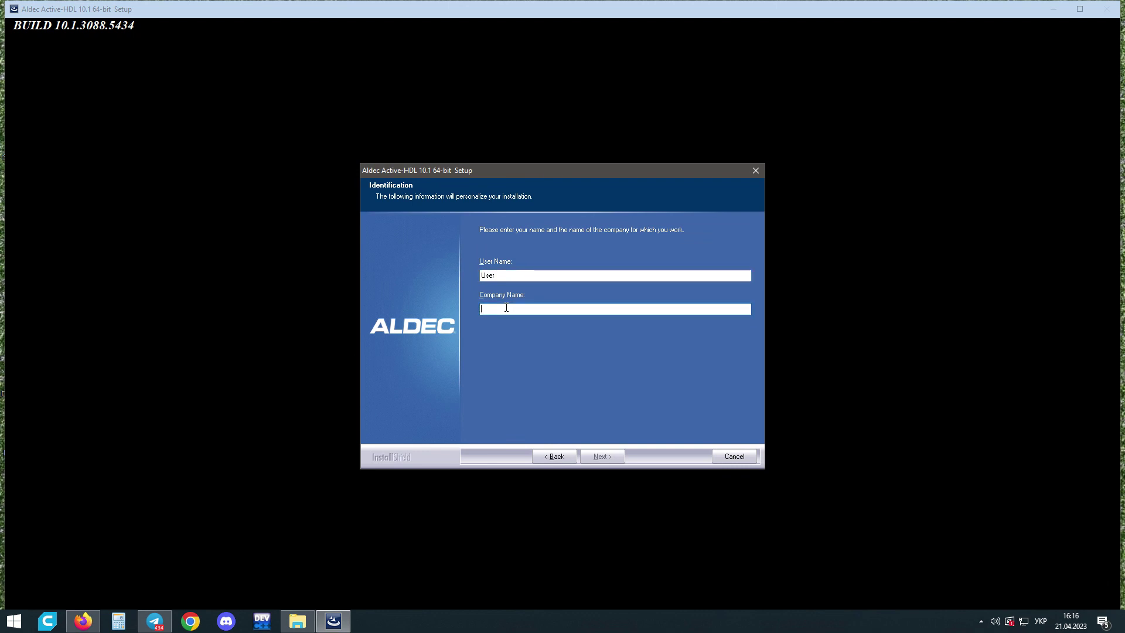
type("NUZP")
key("Return")
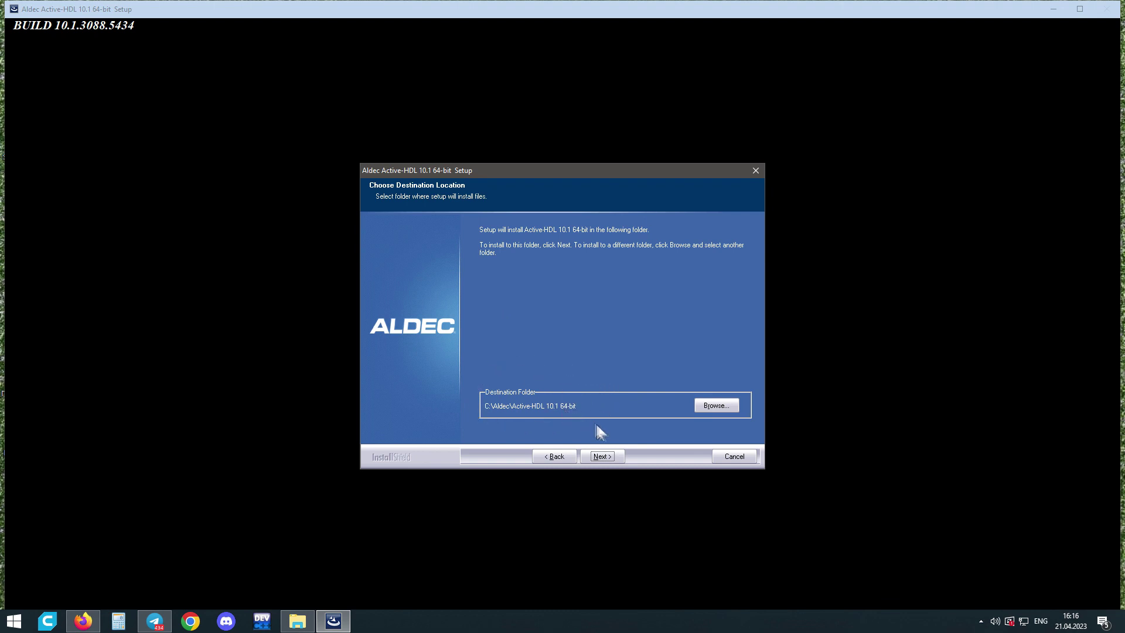
left_click(608, 456)
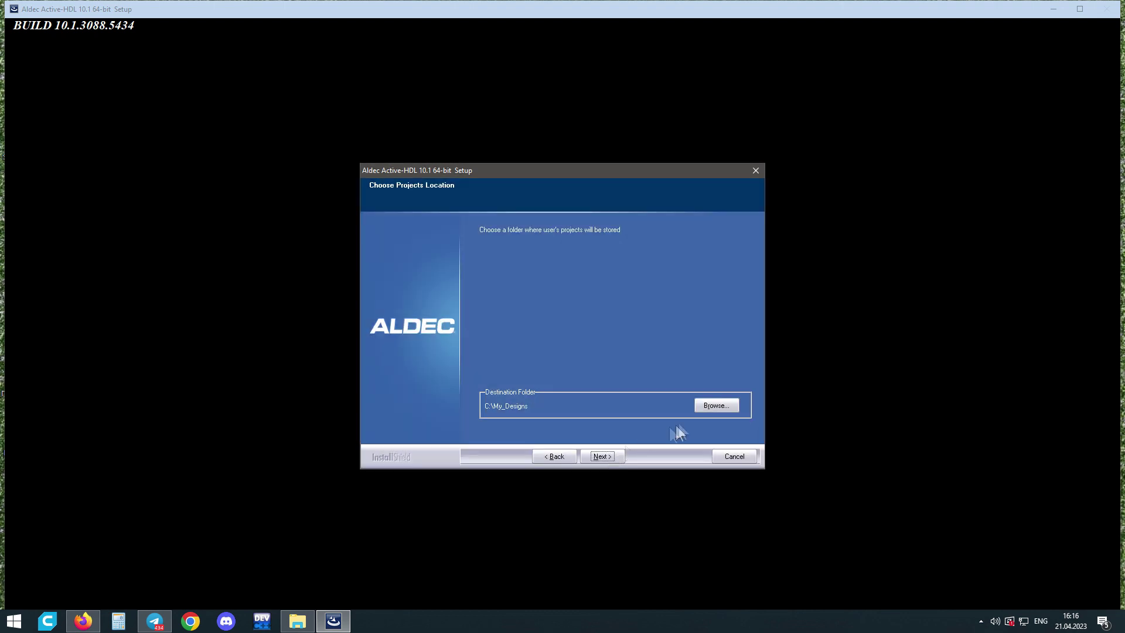
Step: Set the projects location to D:\Aldec\my_designs by choosing the Aldec folder on drive D
left_click(715, 405)
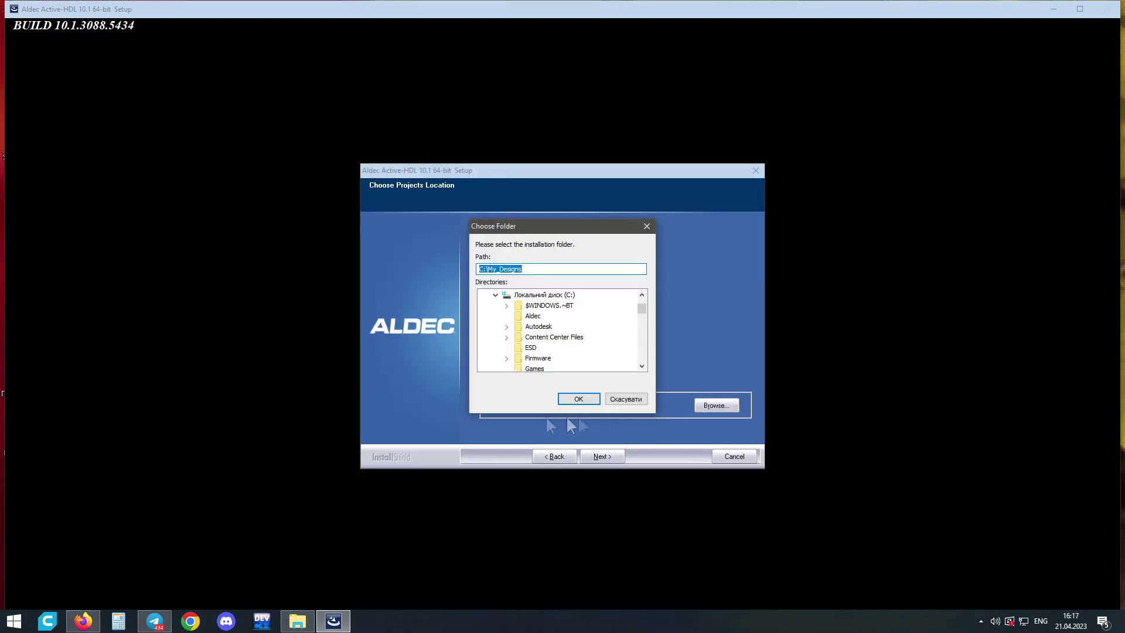
left_click(496, 295)
left_click(495, 306)
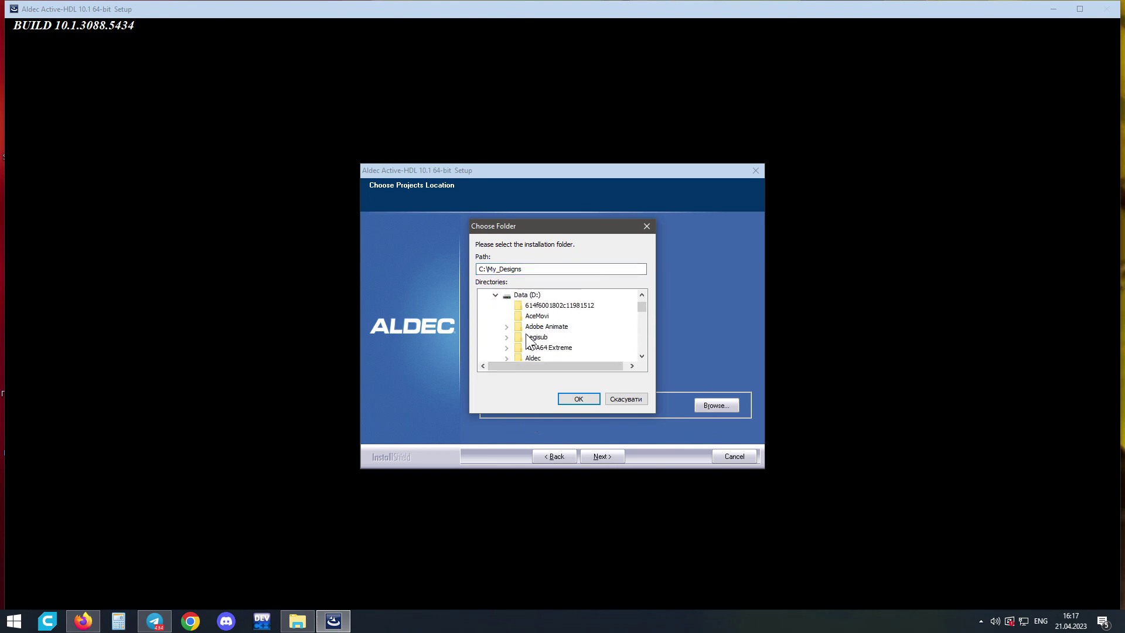
left_click(529, 358)
left_click(508, 358)
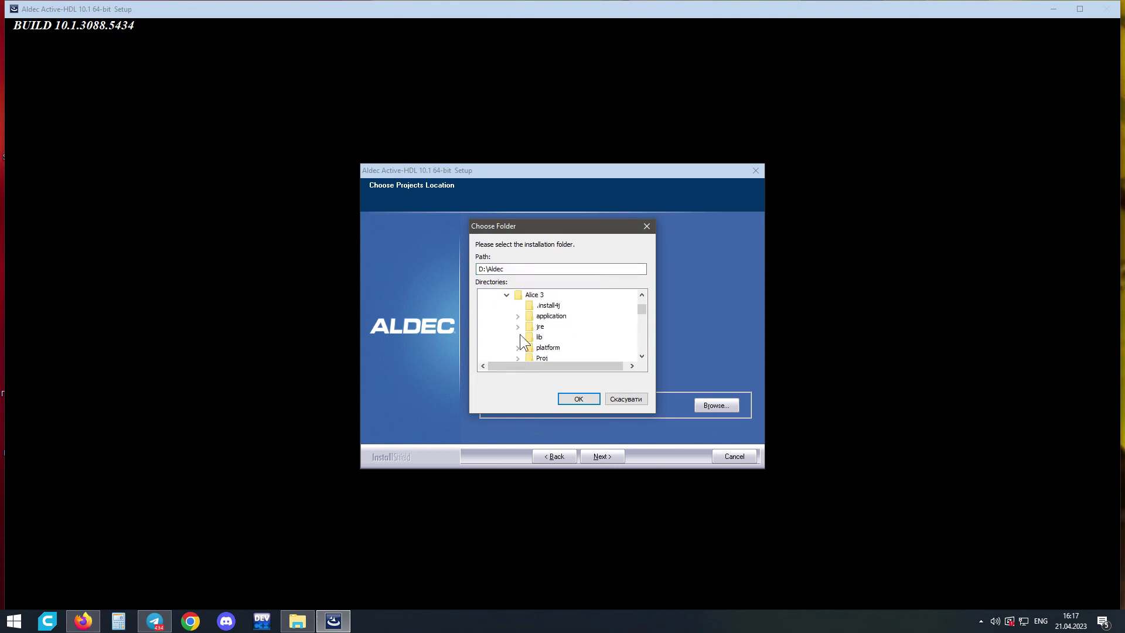
left_click(507, 295)
scroll(515, 340, "up", 2)
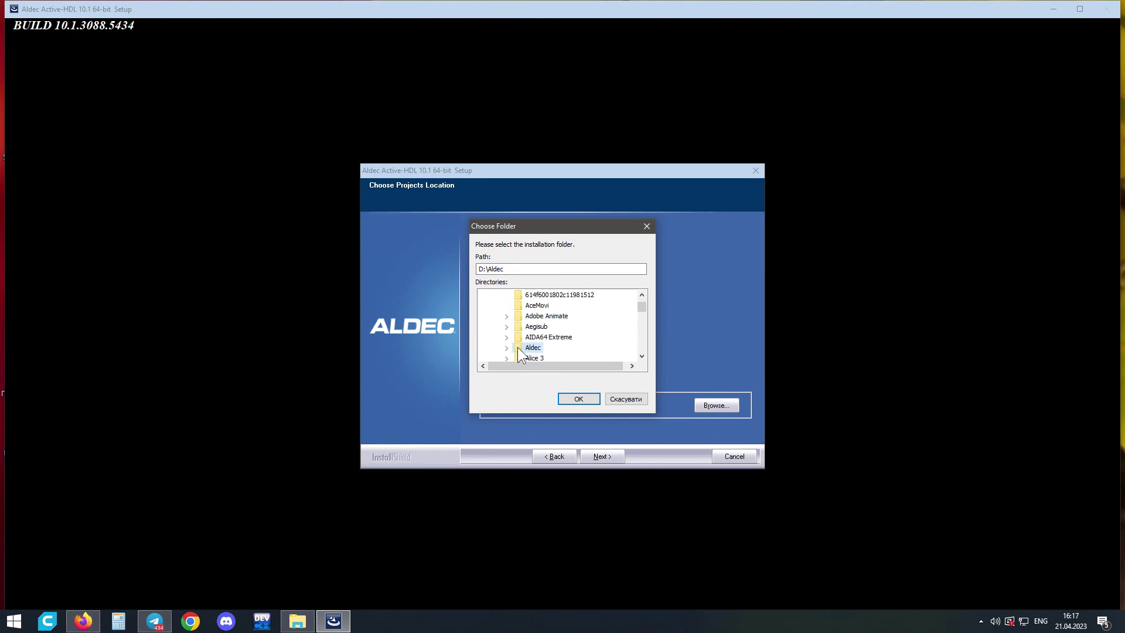
left_click(553, 347)
left_click(578, 399)
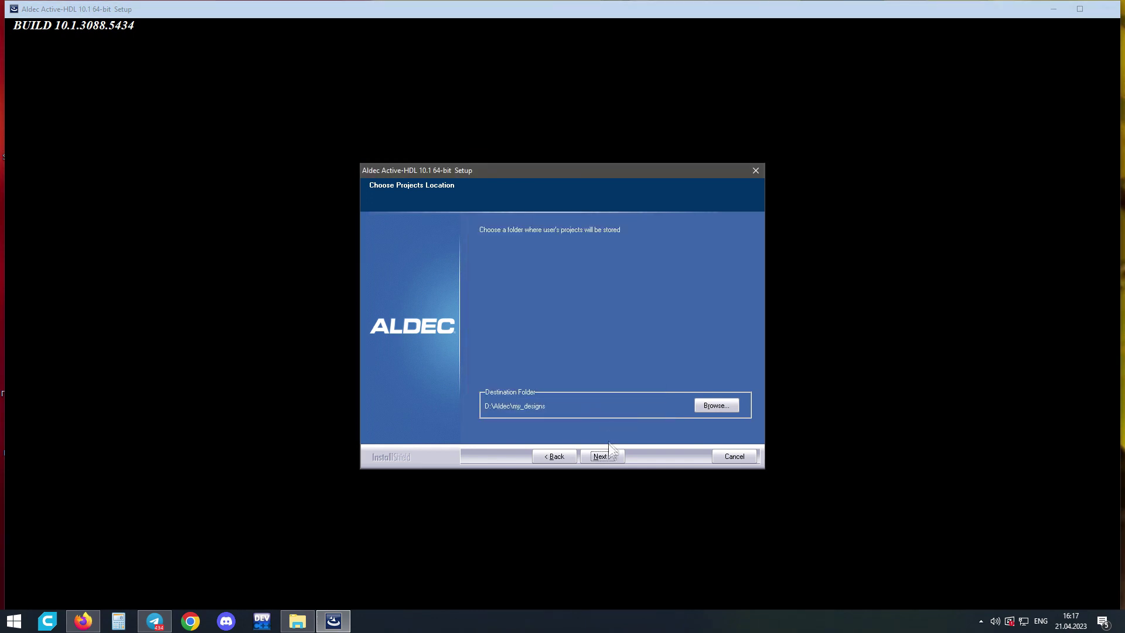
left_click(602, 456)
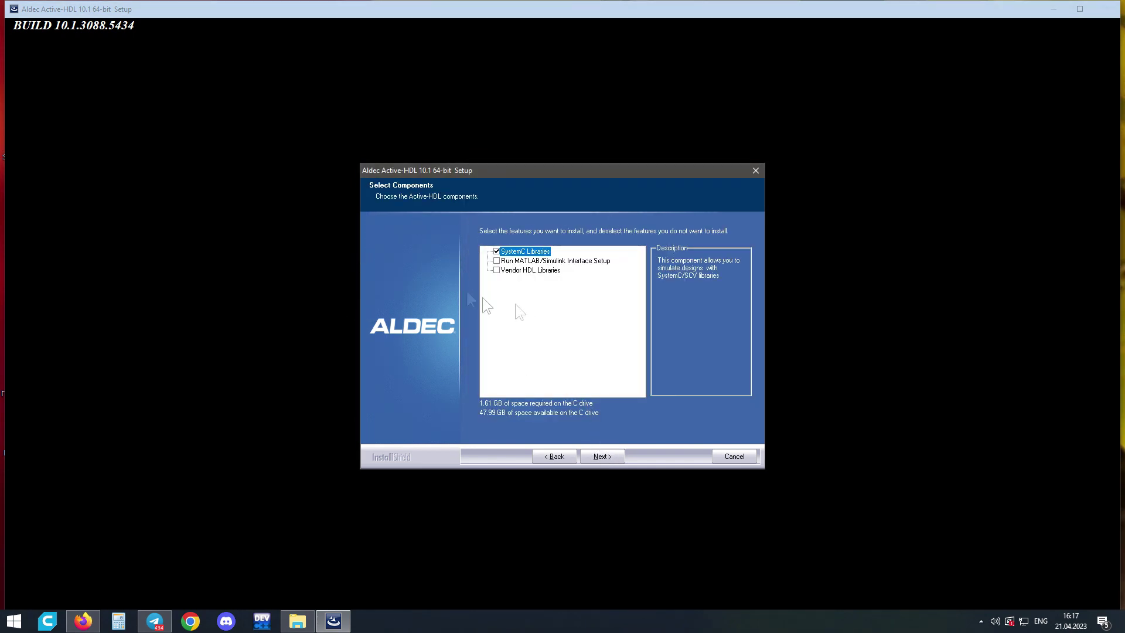
Step: Install Active-HDL with the preselected components and file associations, and finish the wizard with the PATH option enabled
left_click(617, 455)
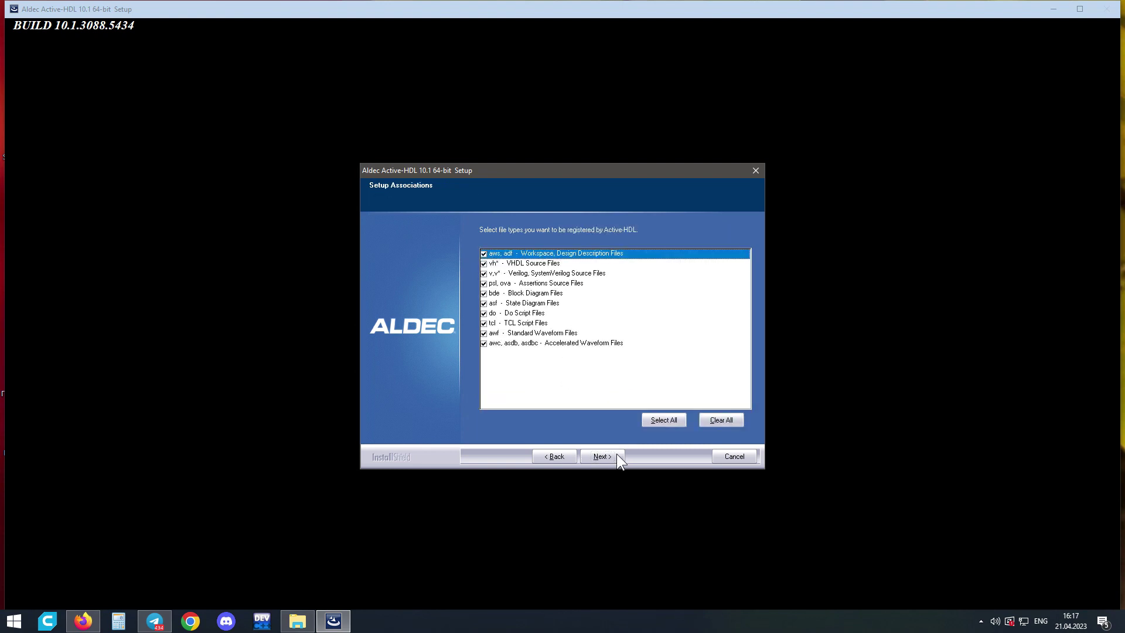
left_click(617, 455)
left_click(616, 455)
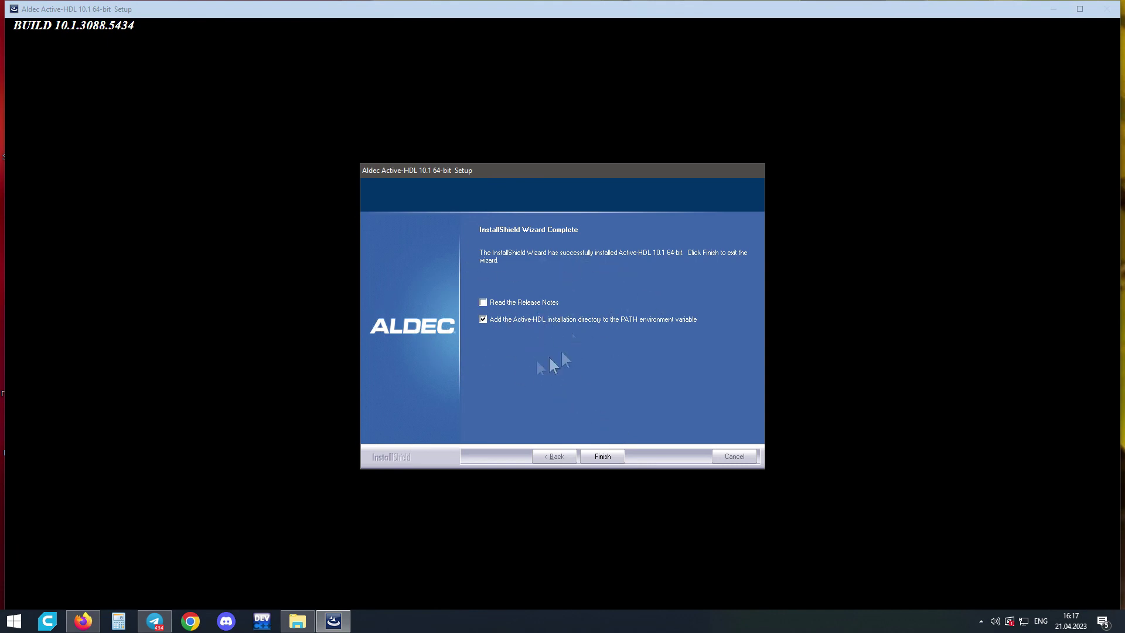
left_click(614, 458)
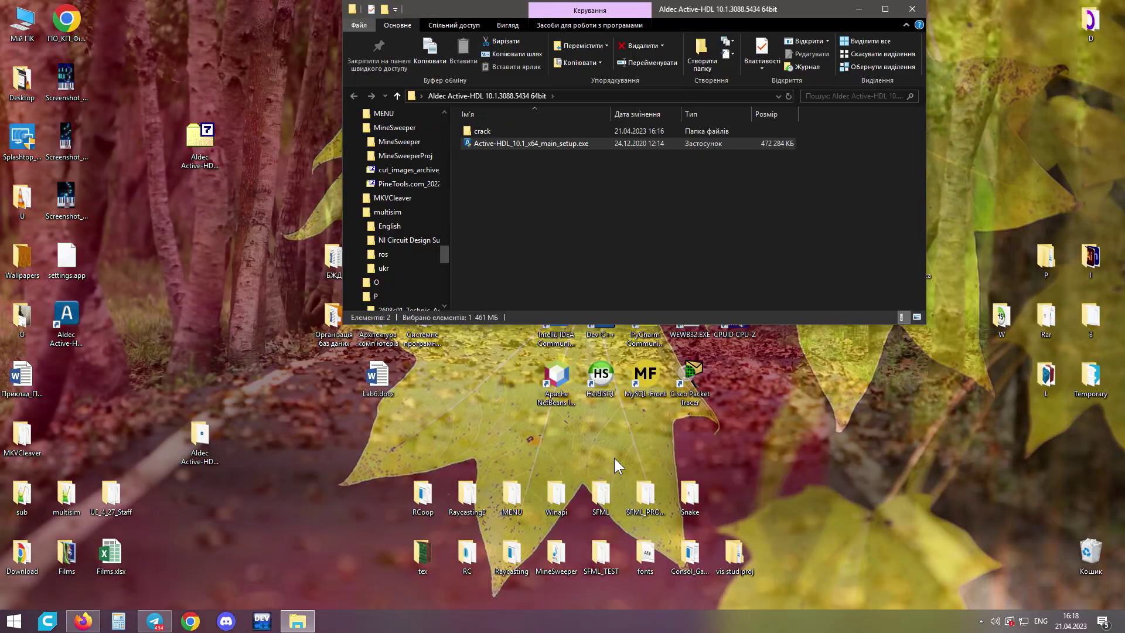
Step: Open the environment variables from the computer's system properties and delete the existing ALDEC_LICENSE_FILE system variable
right_click(21, 18)
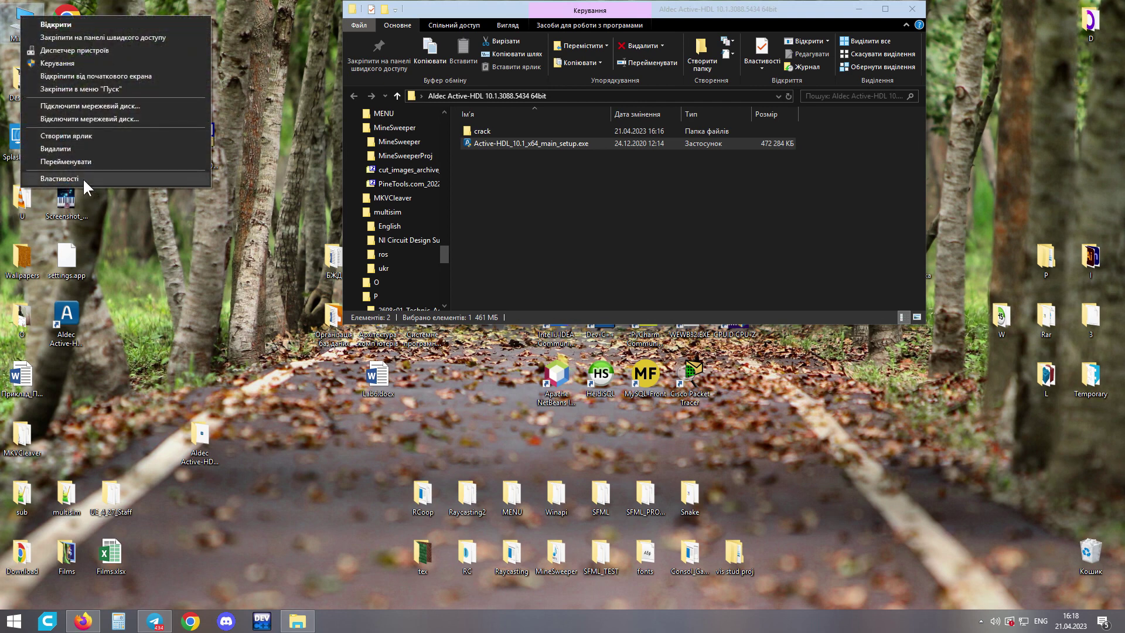
left_click(83, 178)
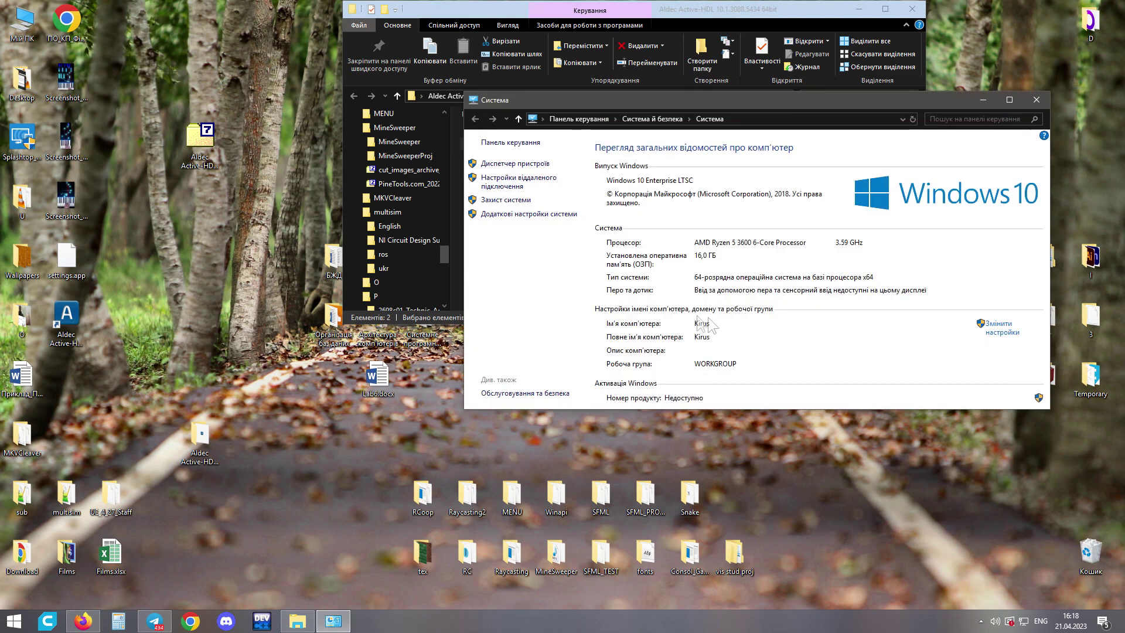
left_click(1000, 339)
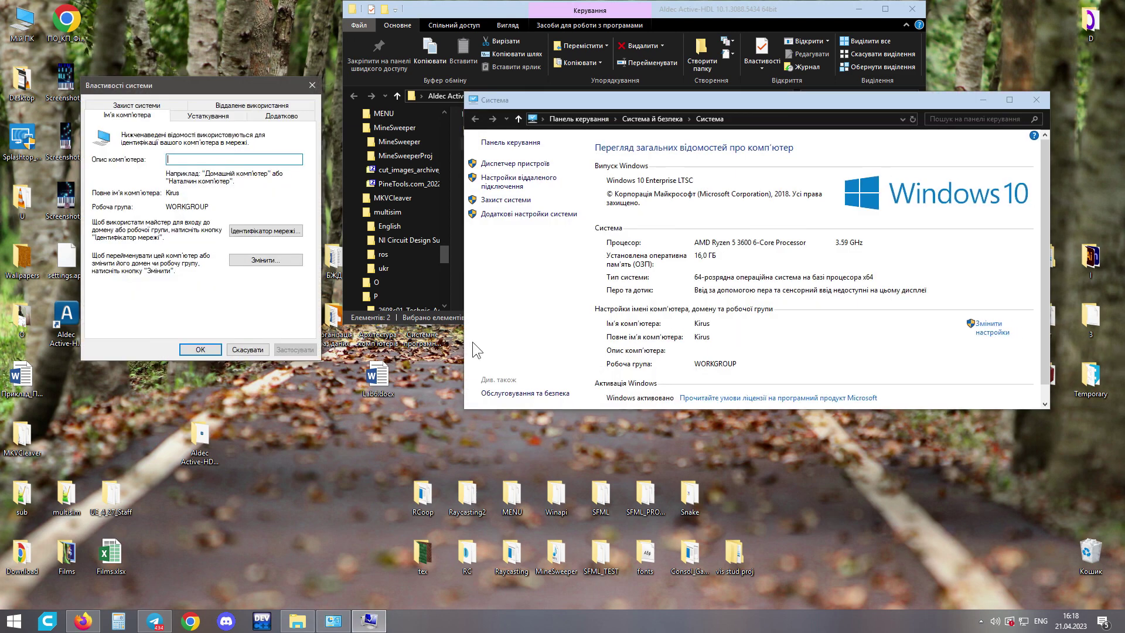
left_click(269, 120)
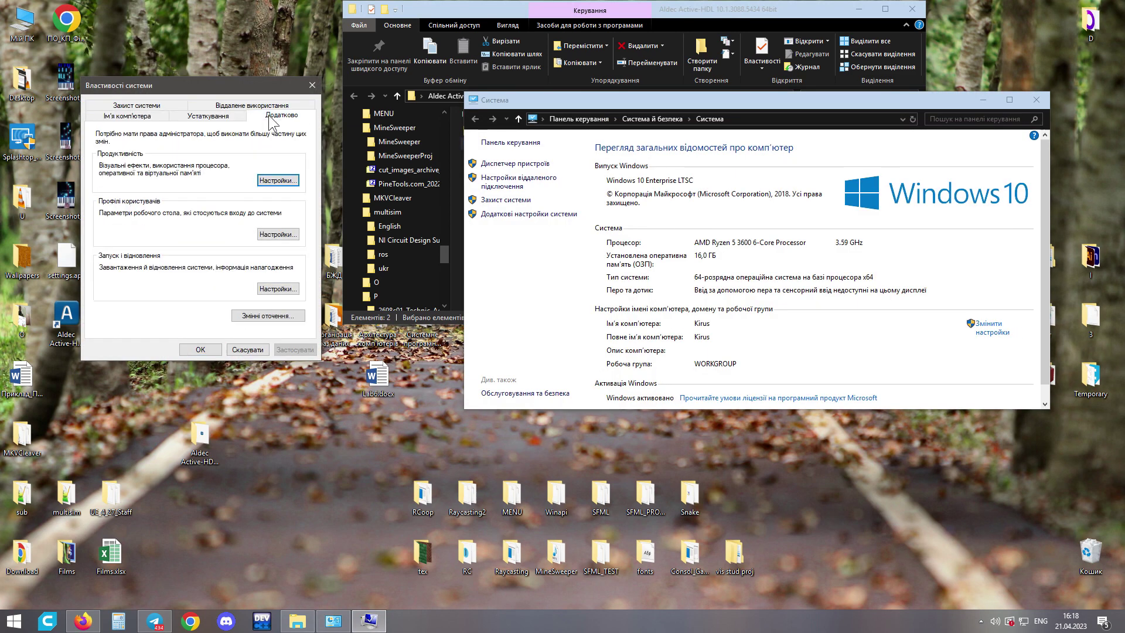
left_click(263, 314)
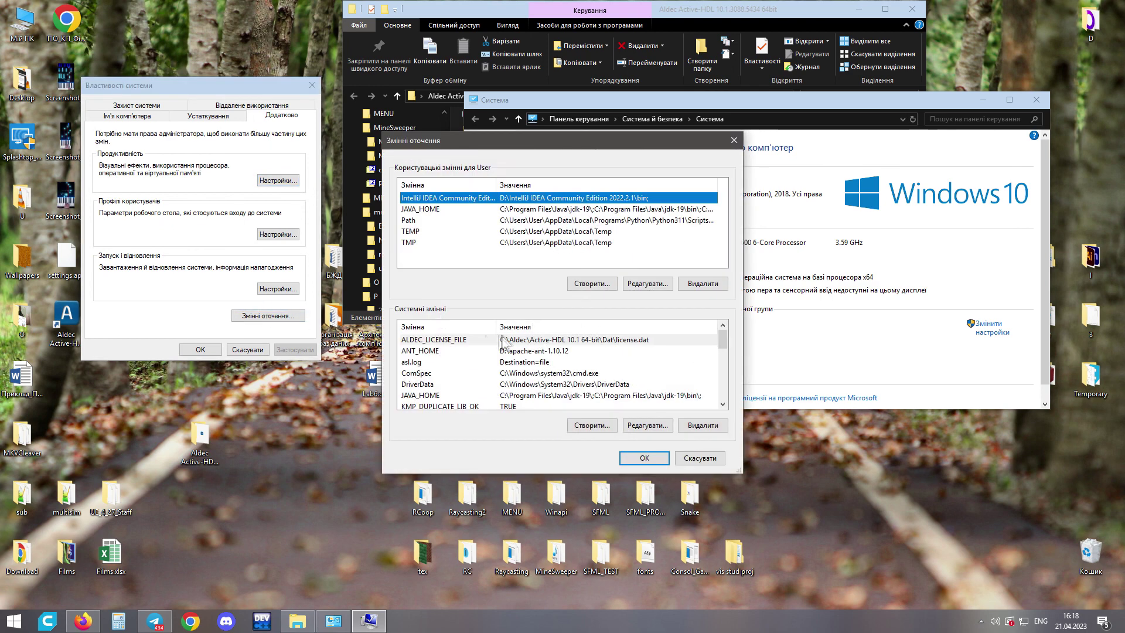
left_click(474, 341)
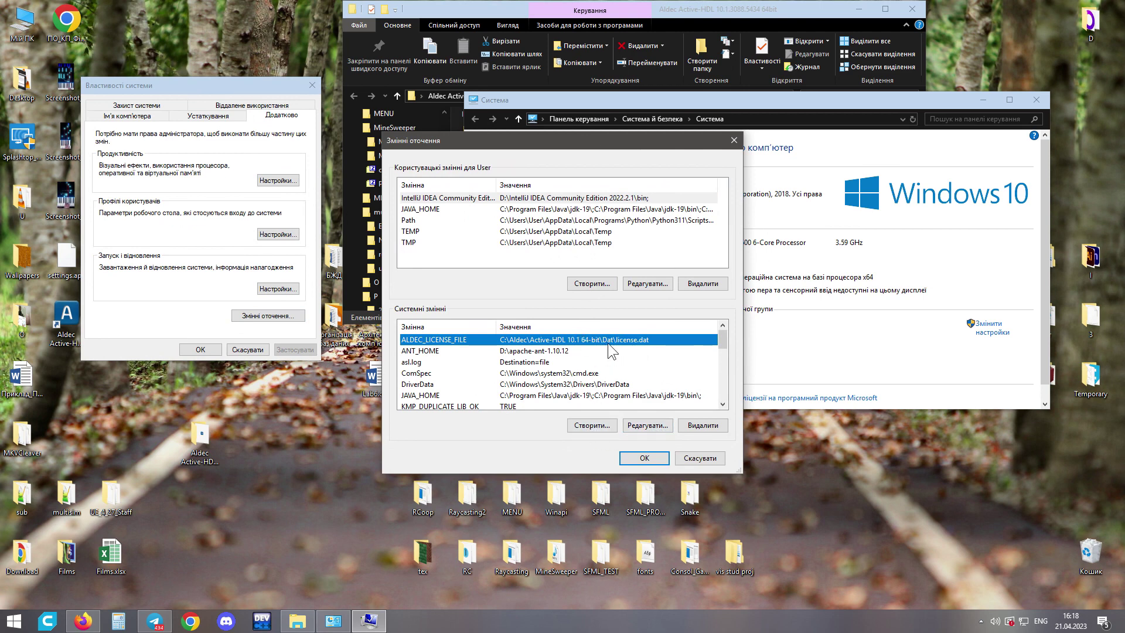
left_click(696, 427)
Step: Create the system variable ALDEC_LICENSE_FILE with value C:\Aldec\Active-HDL 10.1 64-bit\Dat\license.dat, save it, and close the system windows
left_click(583, 427)
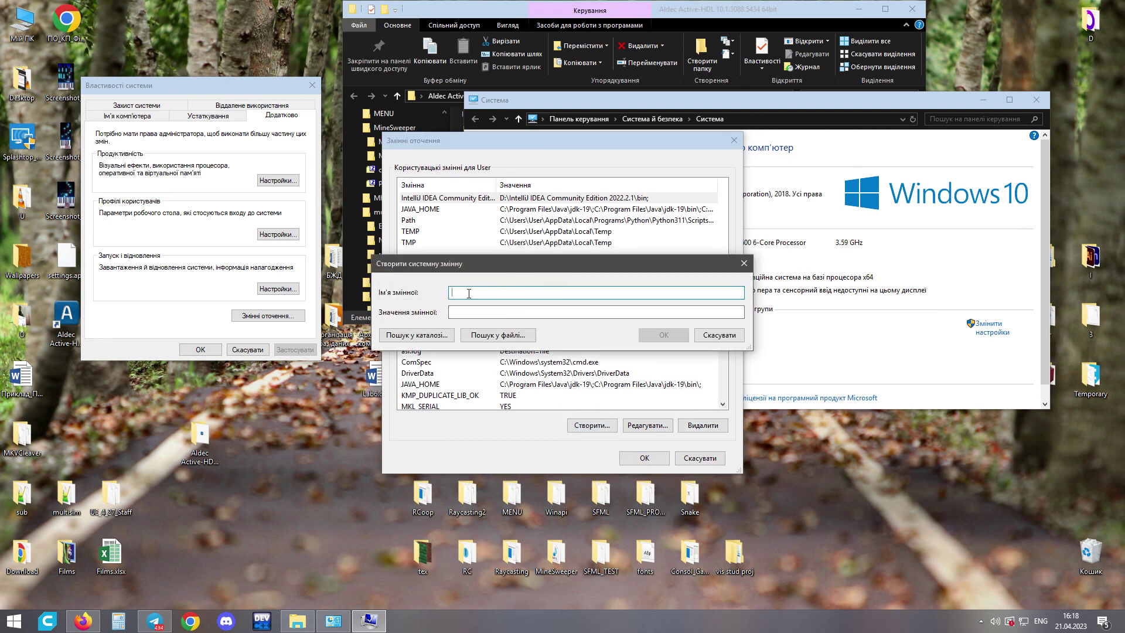
key("super+v")
left_click(513, 372)
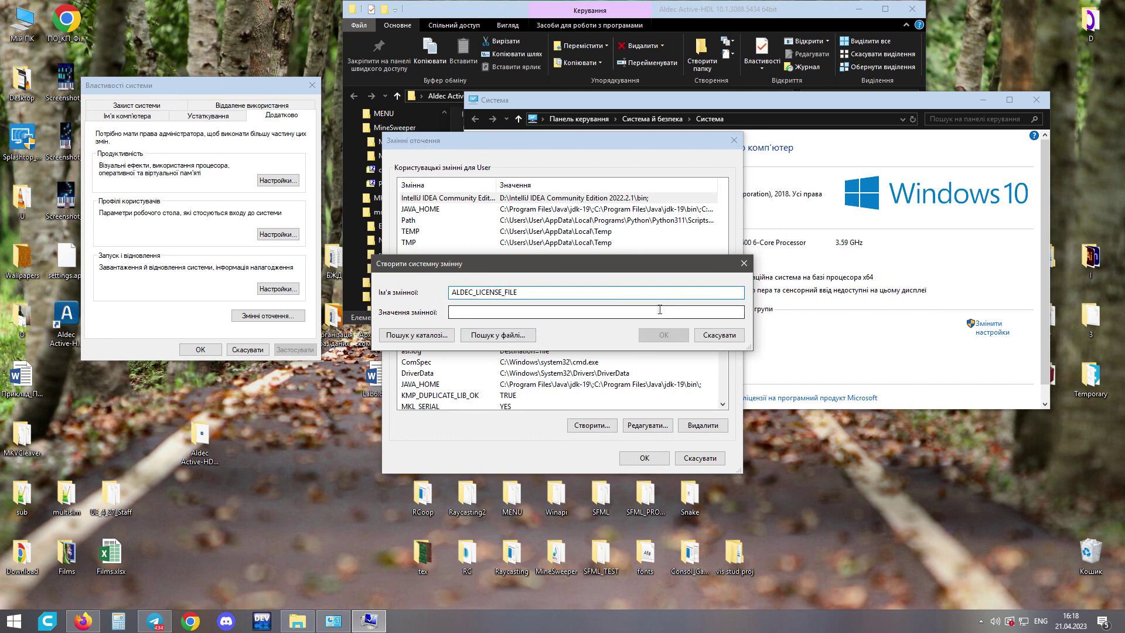
left_click(529, 309)
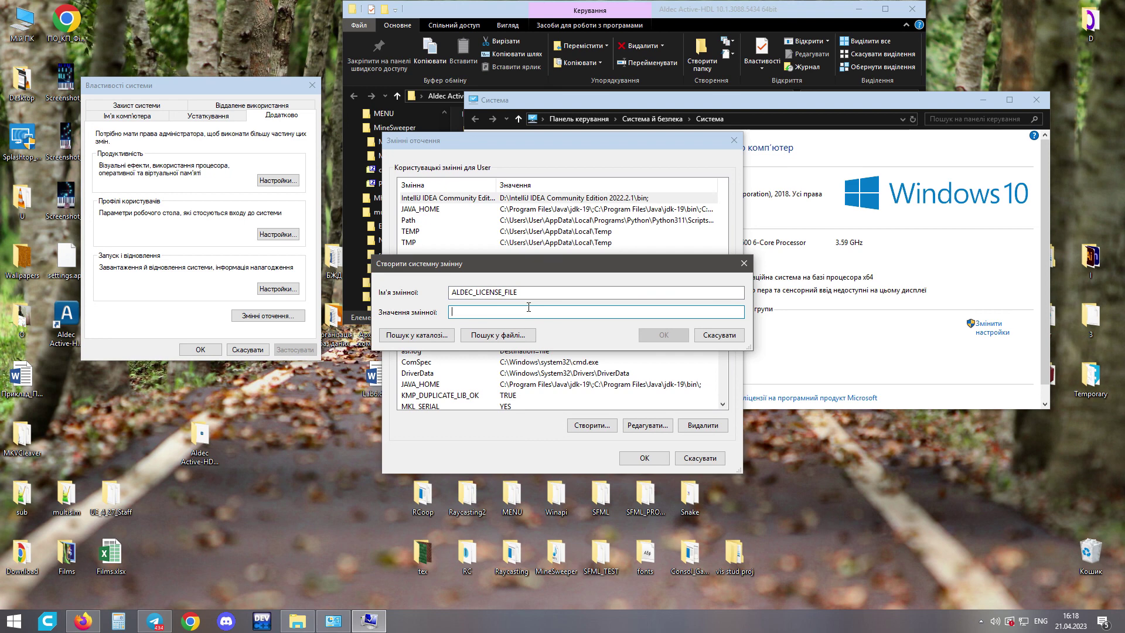
key("super+v")
left_click(522, 396)
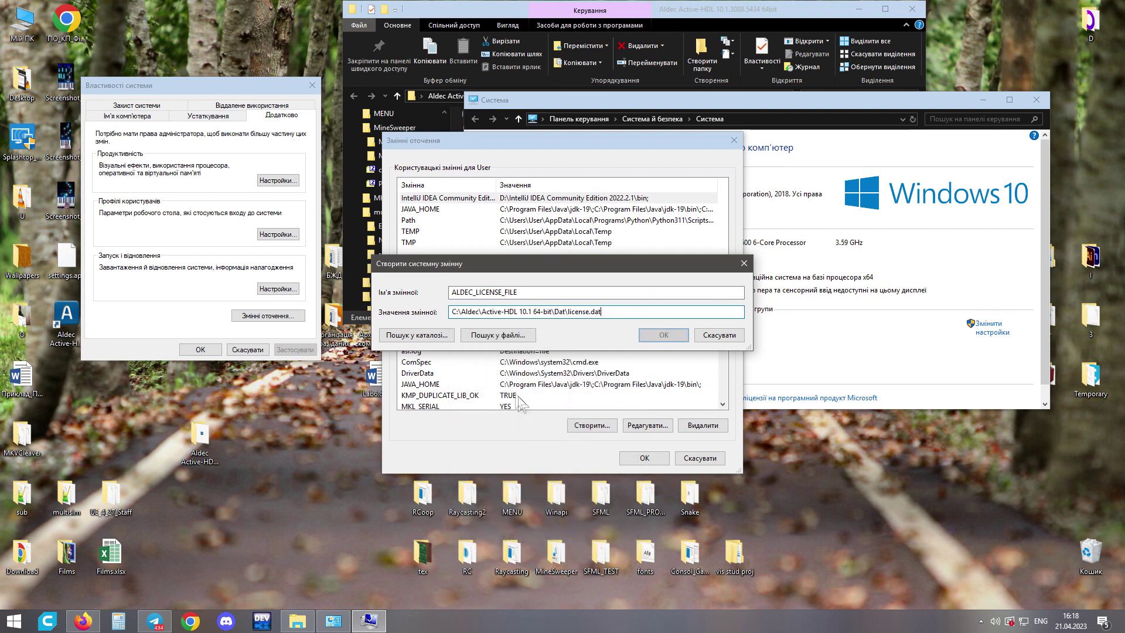
left_click_drag(454, 311, 556, 311)
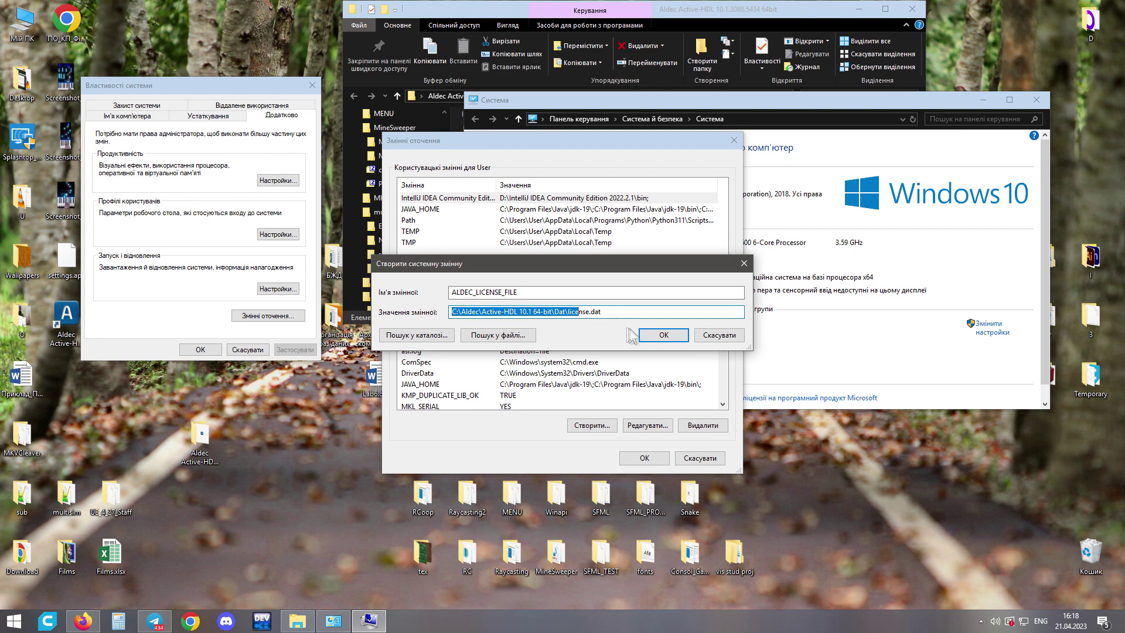
left_click(653, 332)
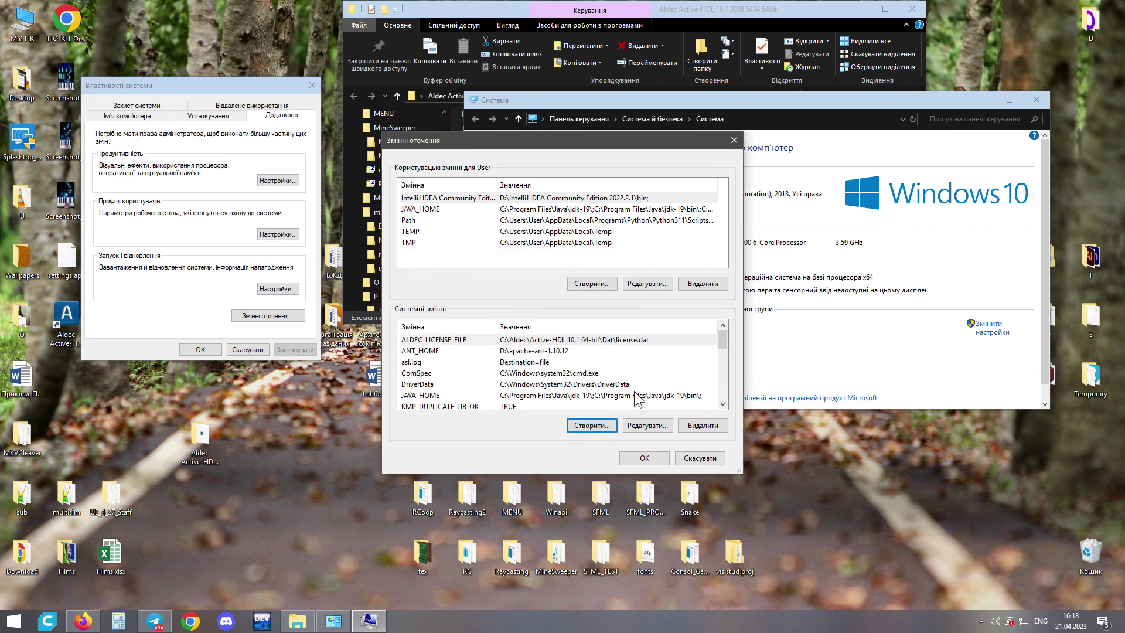
left_click(655, 460)
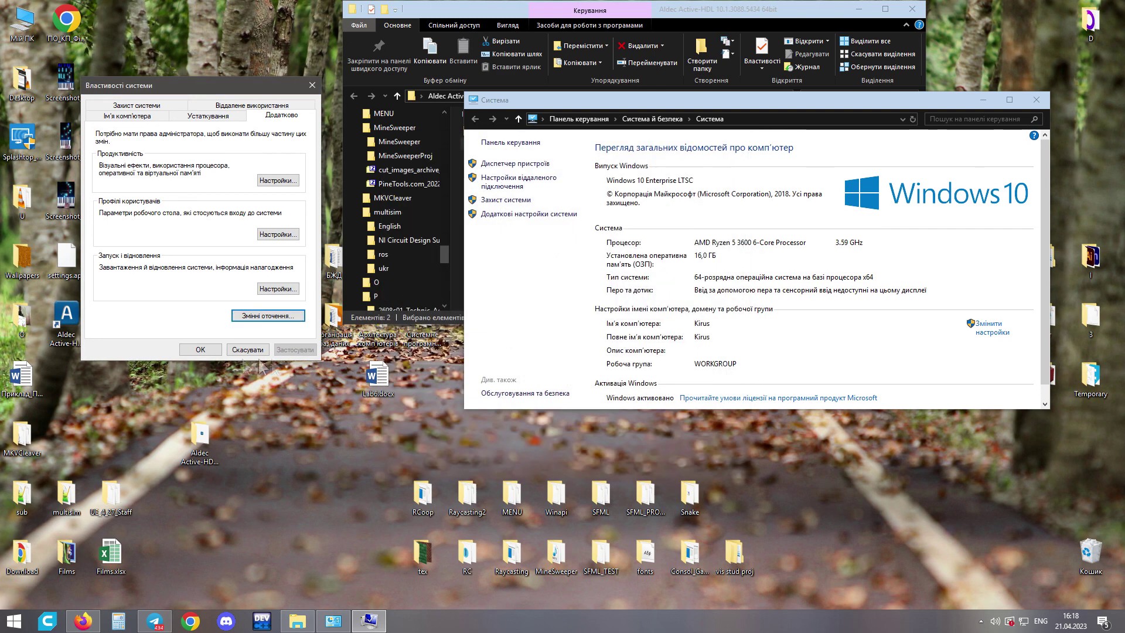
left_click(200, 350)
left_click(1036, 99)
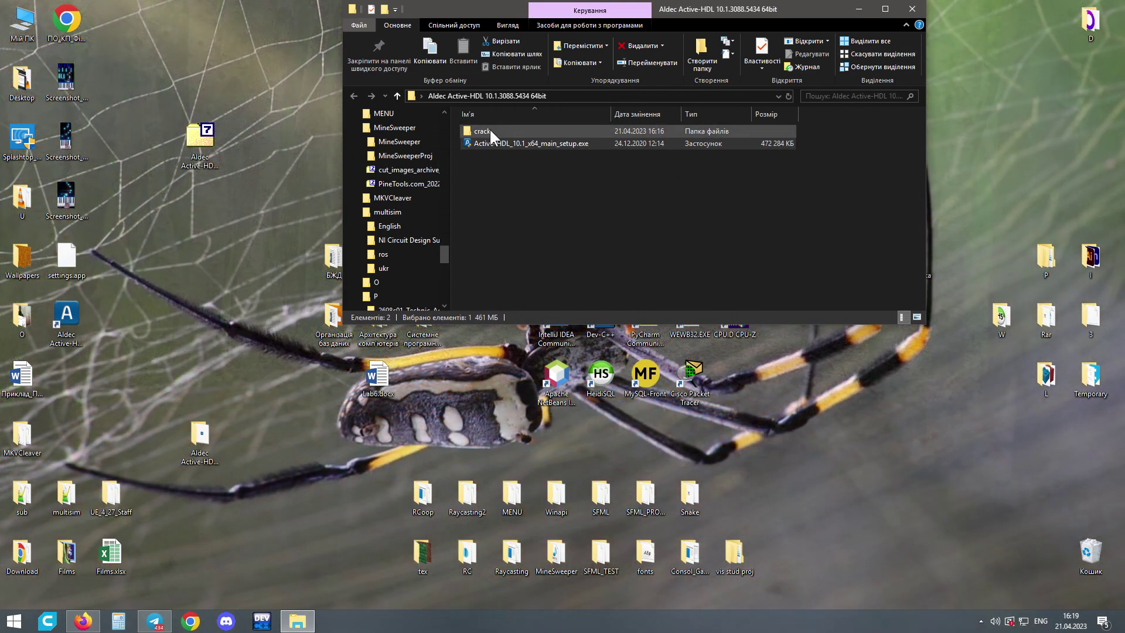
Step: Copy license.dat from the crack folder into C:\Aldec\Active-HDL 10.1 64-bit\Dat
left_click(490, 129)
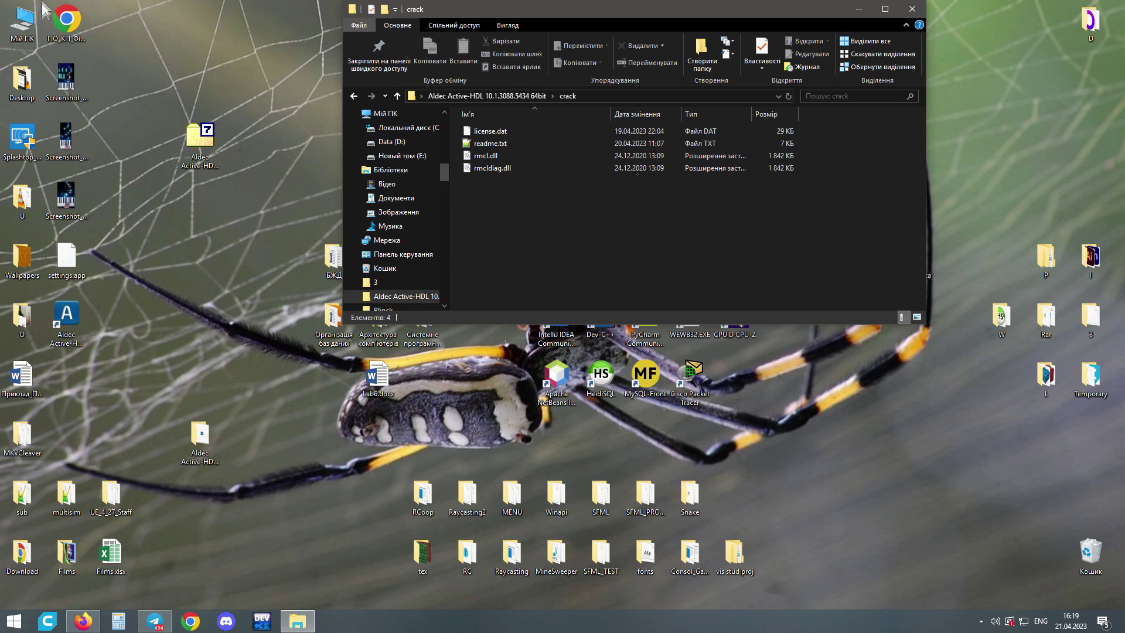
double_click(22, 23)
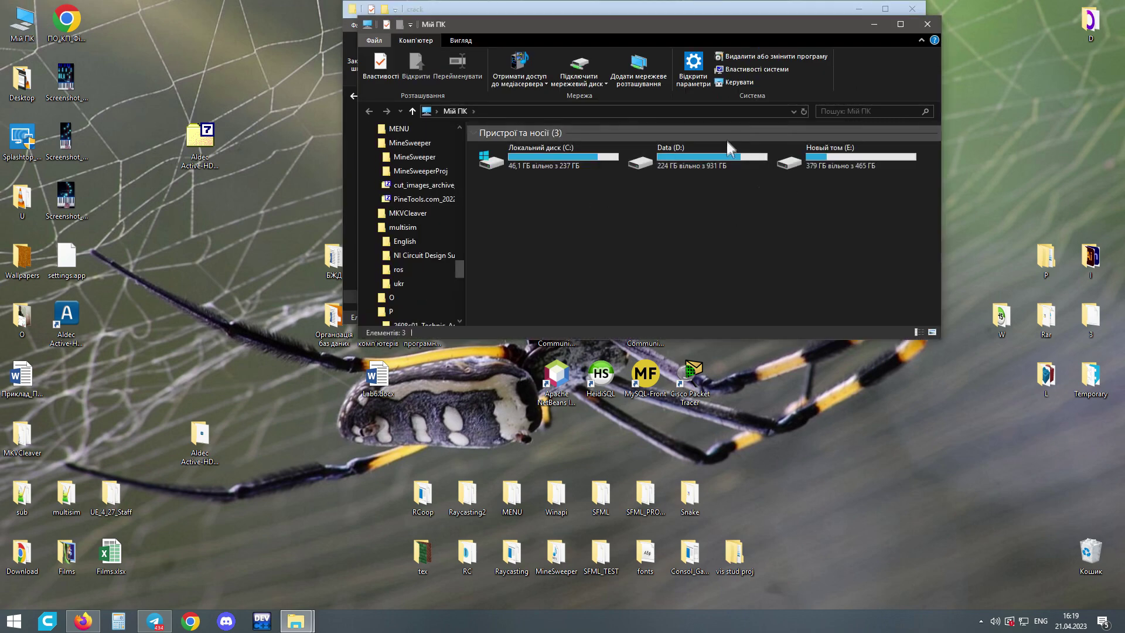
double_click(579, 160)
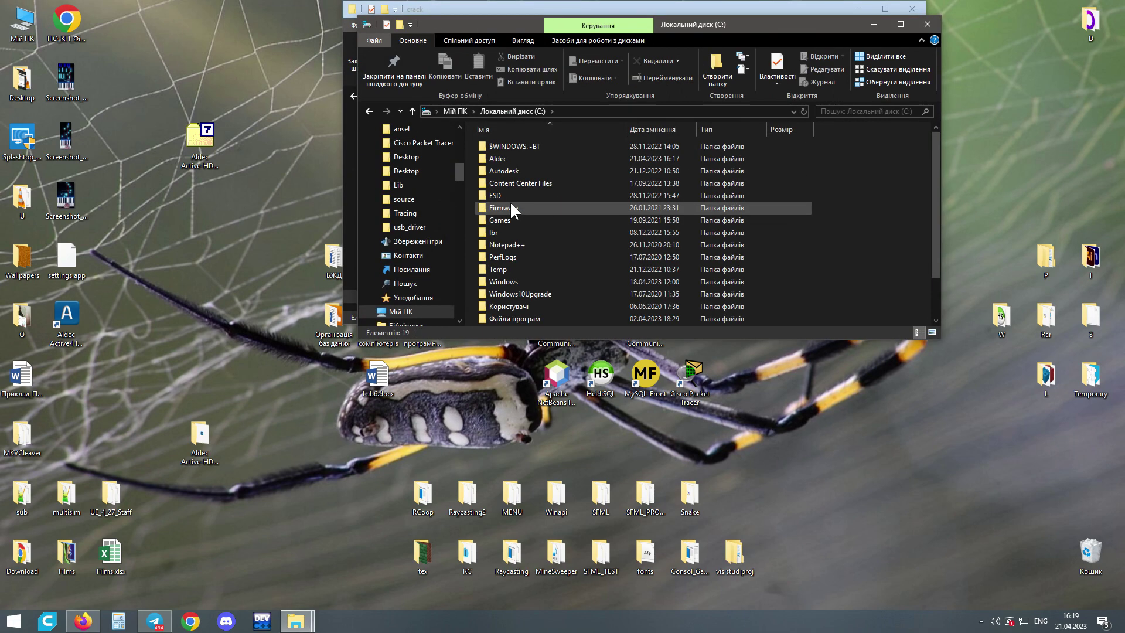
double_click(508, 158)
double_click(500, 146)
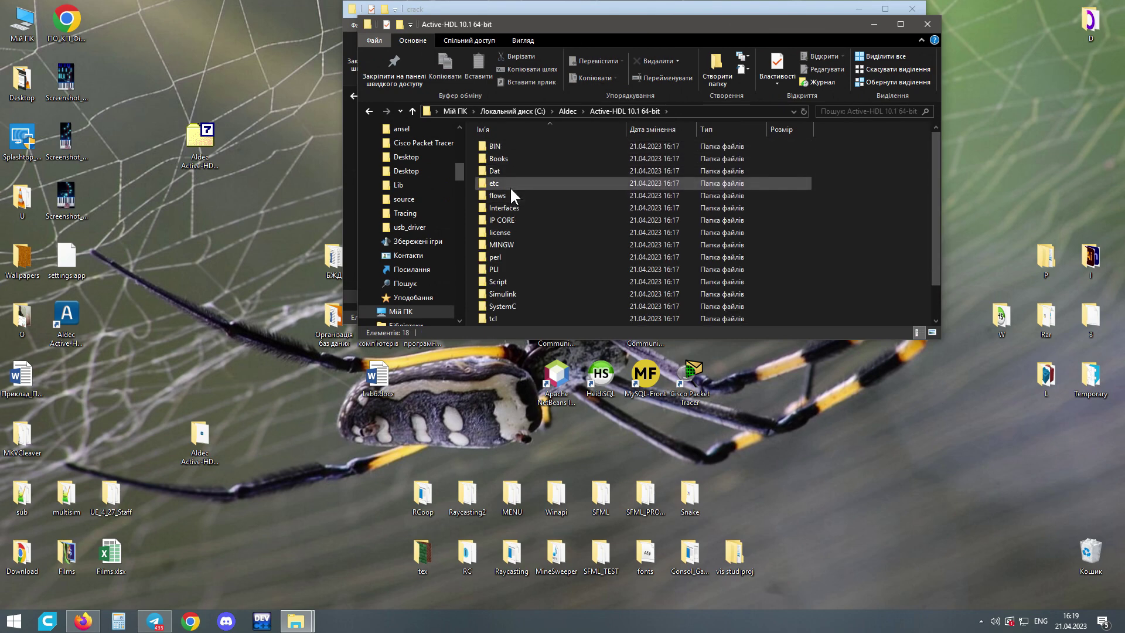
double_click(493, 171)
left_click_drag(535, 28, 505, 276)
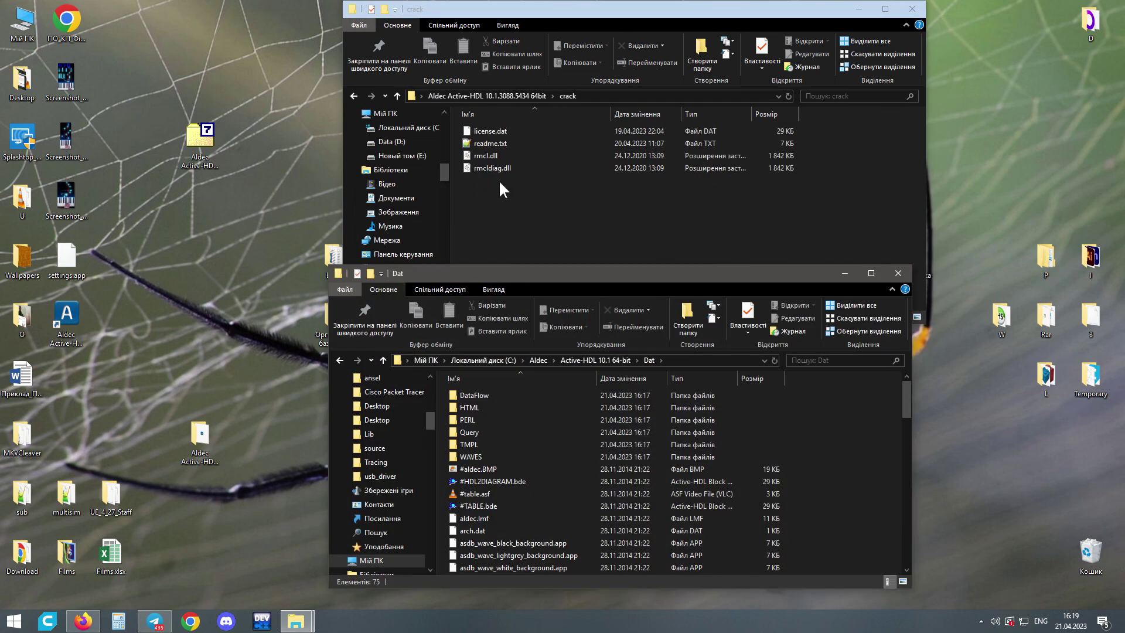
left_click_drag(489, 128, 797, 511)
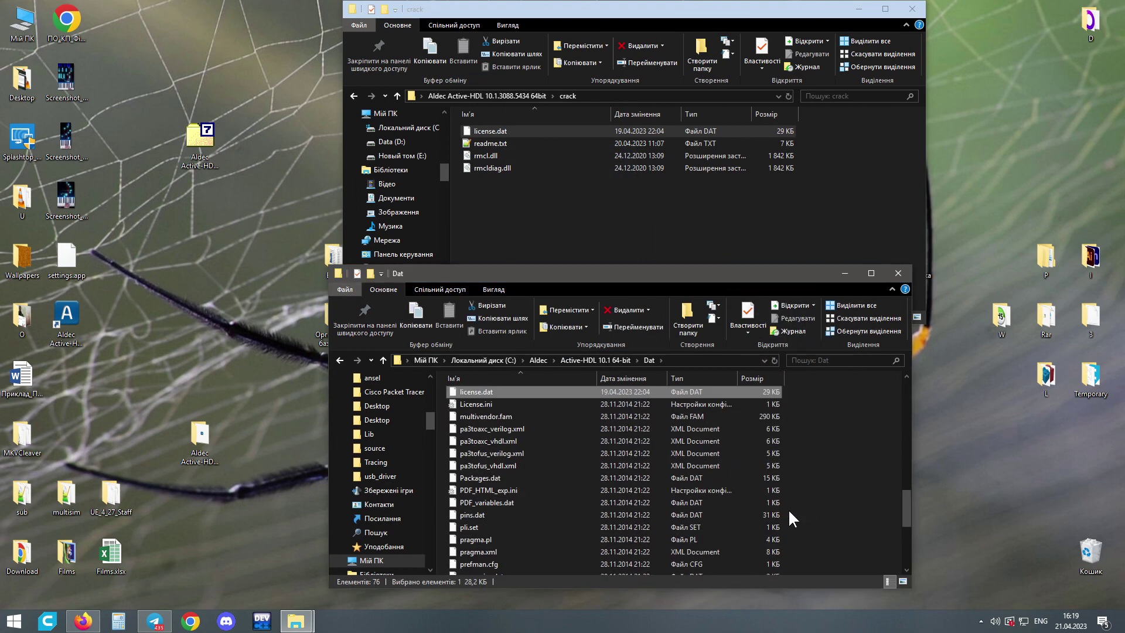
Step: Copy rmcl.dll and rmcldiag.dll from the crack folder into the Active-HDL BIN folder, replacing the existing files, and clear both folder windows away
key("alt+Left")
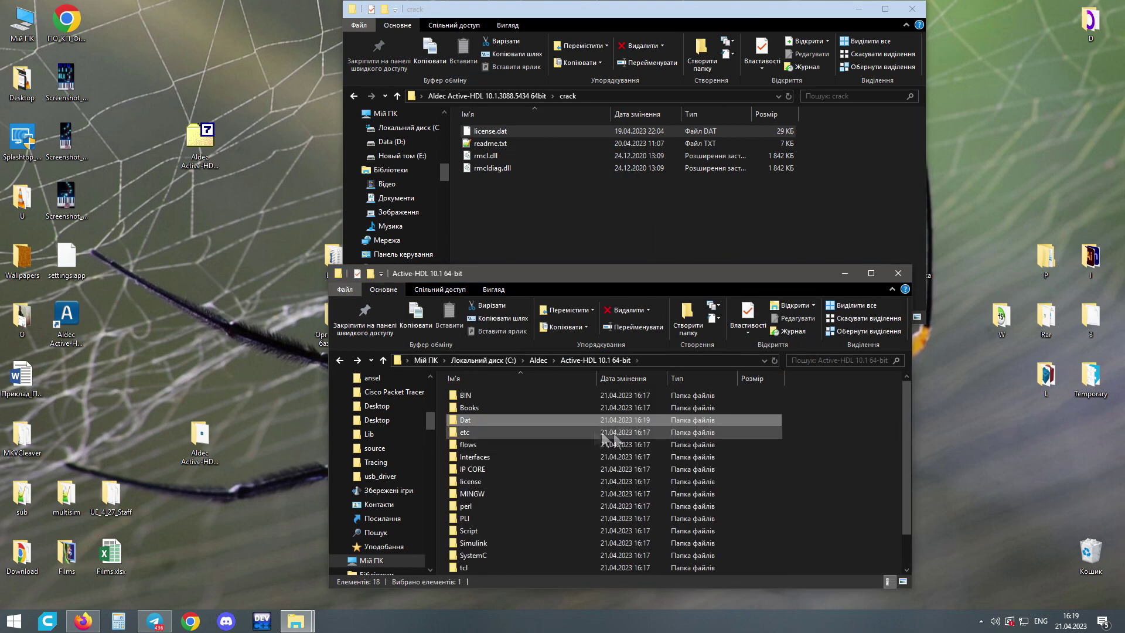
double_click(476, 394)
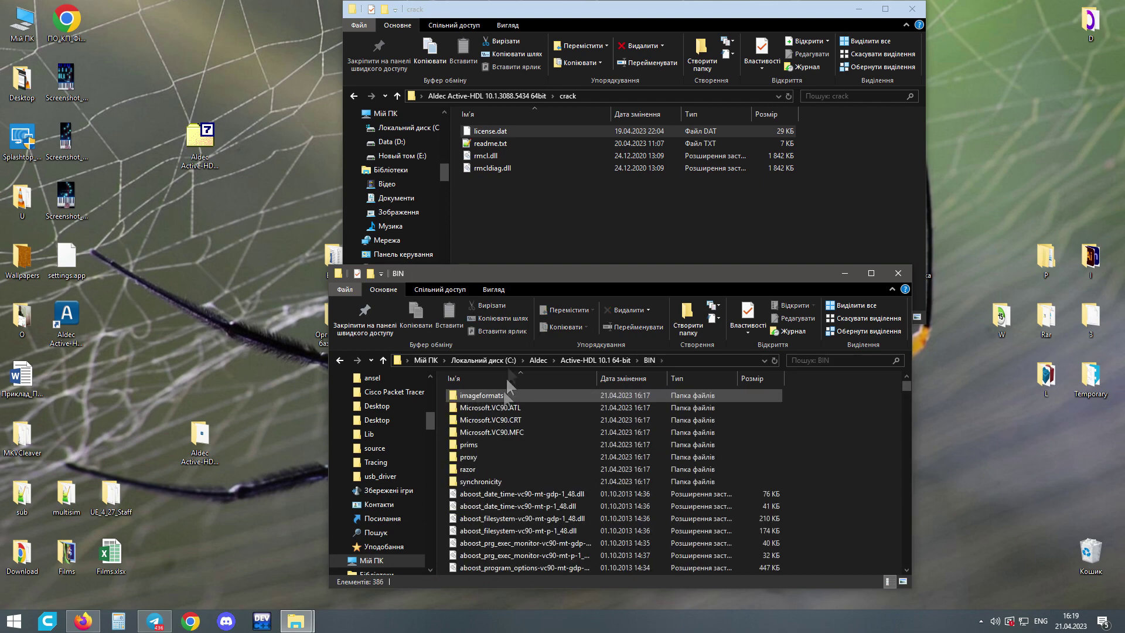
left_click_drag(487, 204, 660, 519)
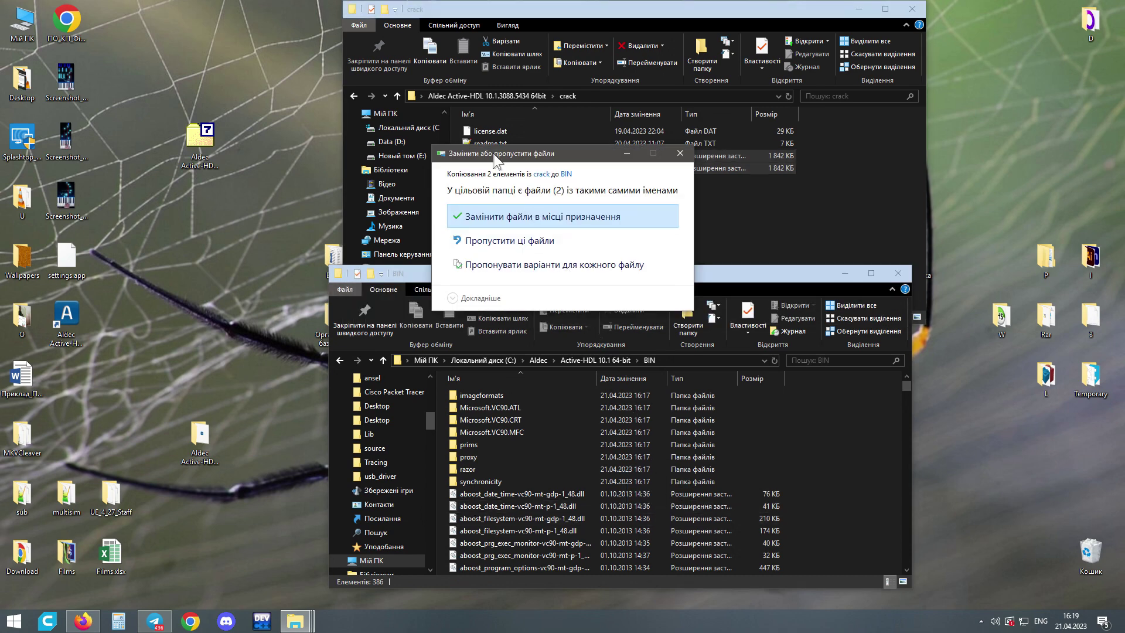
left_click(516, 214)
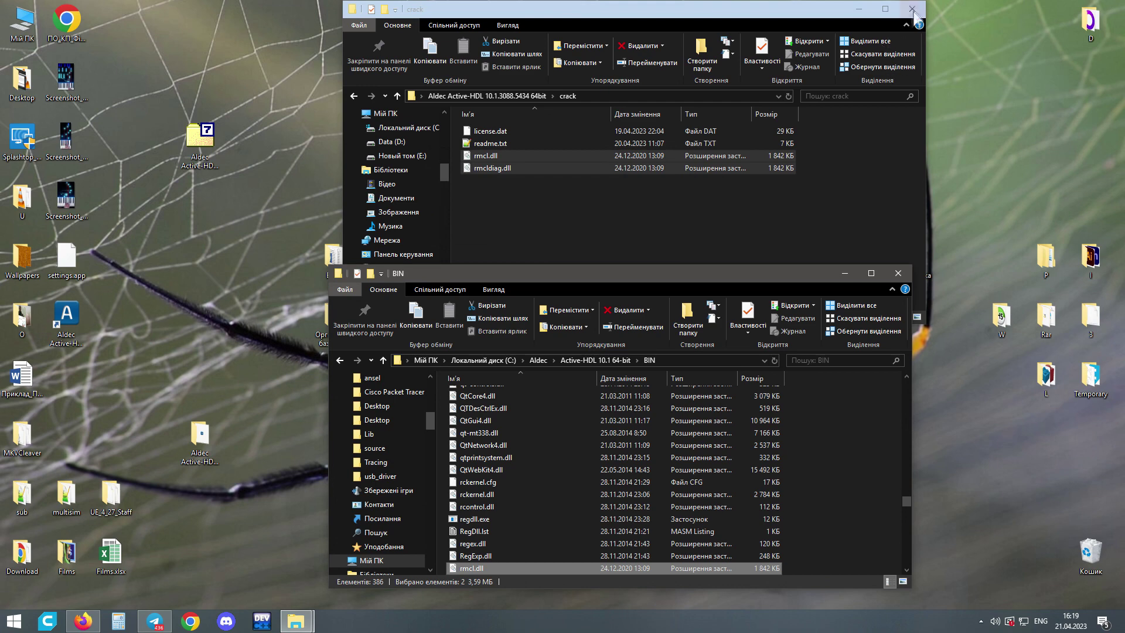
left_click(912, 9)
left_click(846, 273)
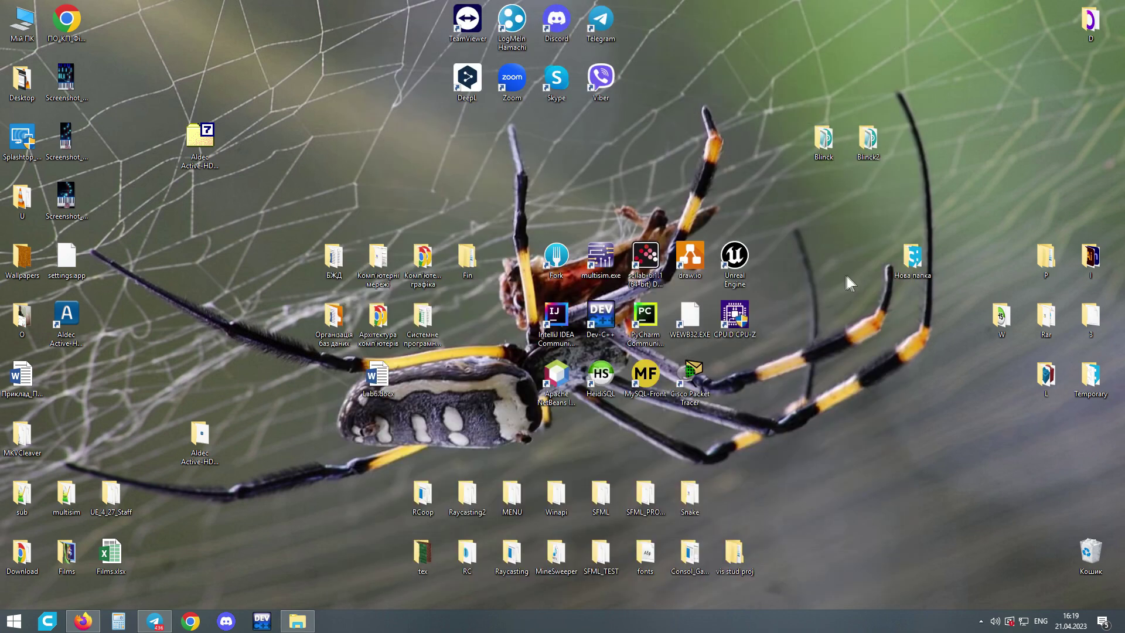
Step: Launch Active-HDL, run its license information diagnosis, and copy the computer's host IDs from the status text
double_click(57, 331)
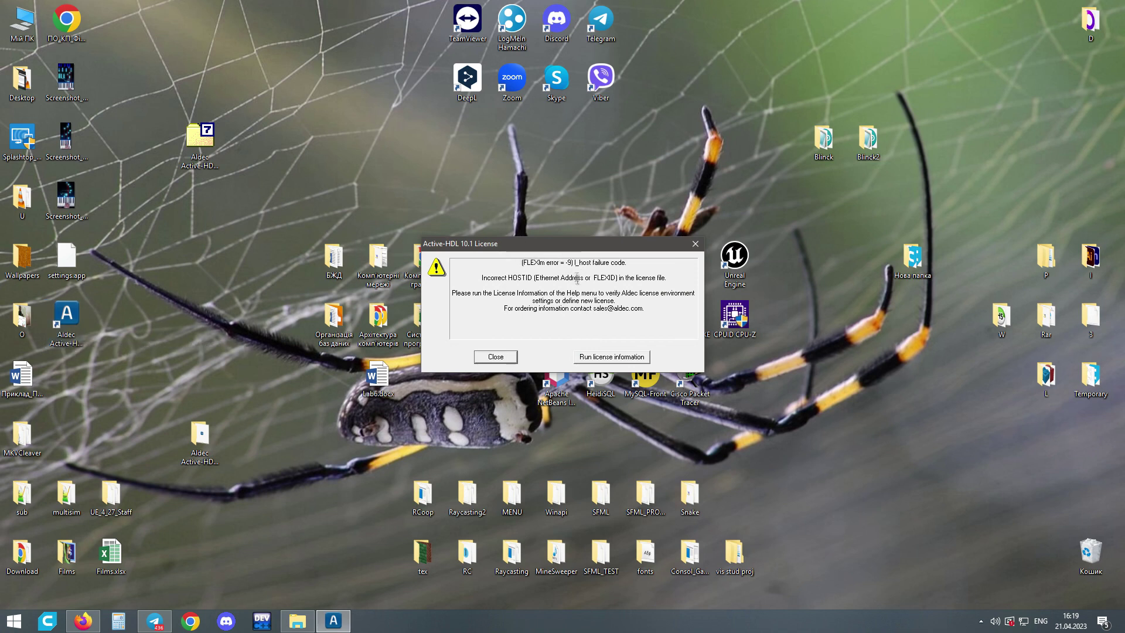
left_click(612, 357)
left_click(610, 447)
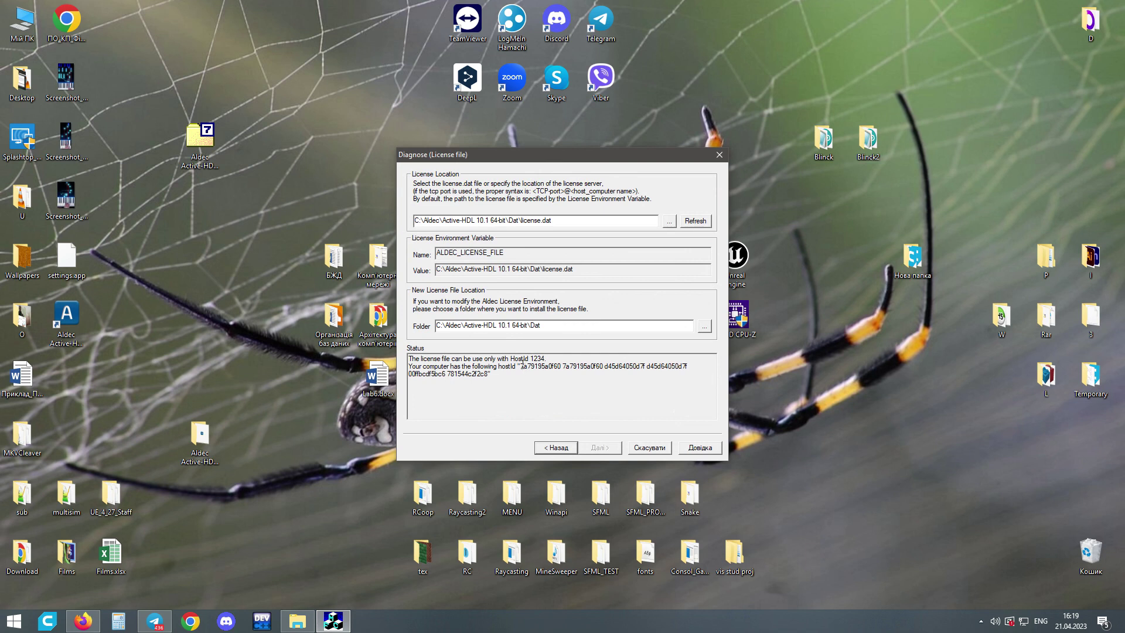
left_click_drag(521, 368, 523, 372)
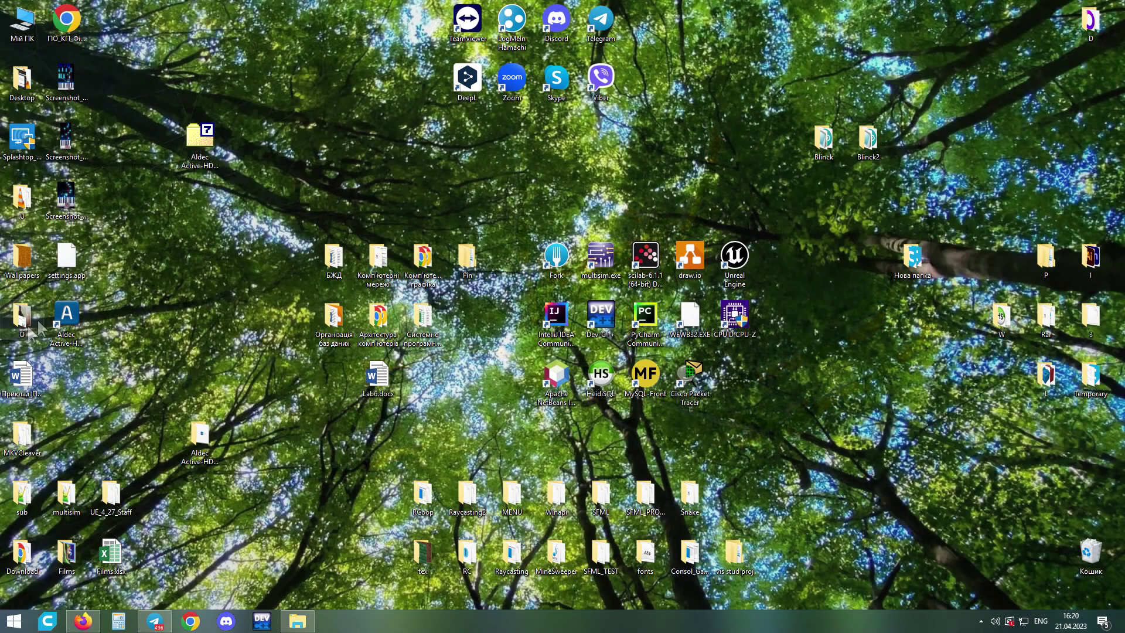
Step: Open license.dat from the Active-HDL Dat folder in Notepad++
left_click(299, 621)
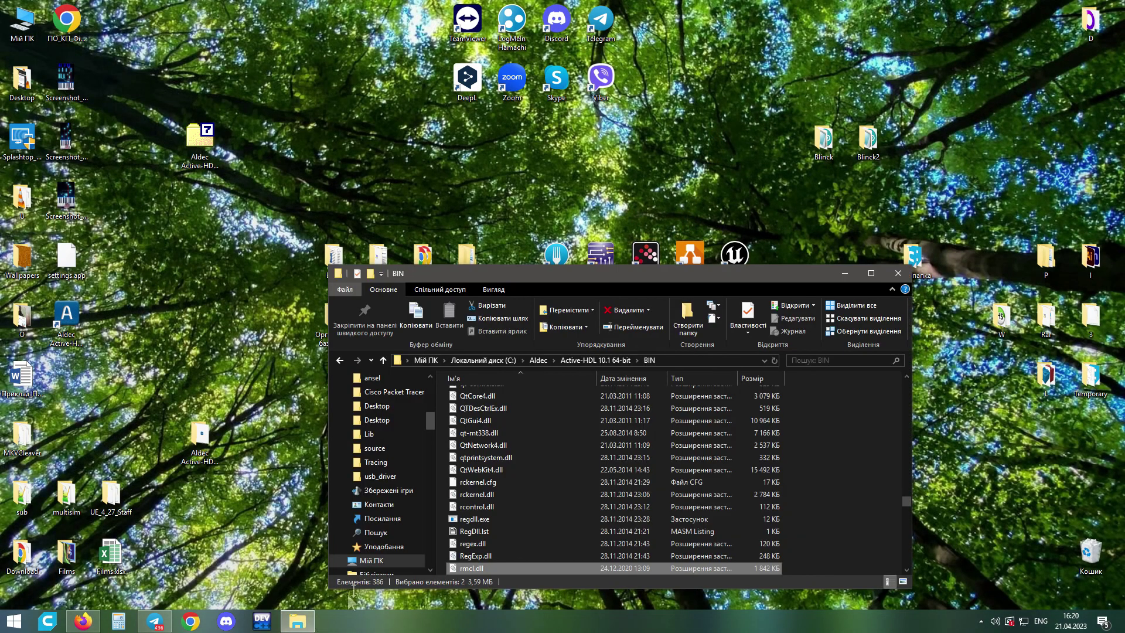
scroll(594, 484, "up", 3)
scroll(592, 476, "up", 5)
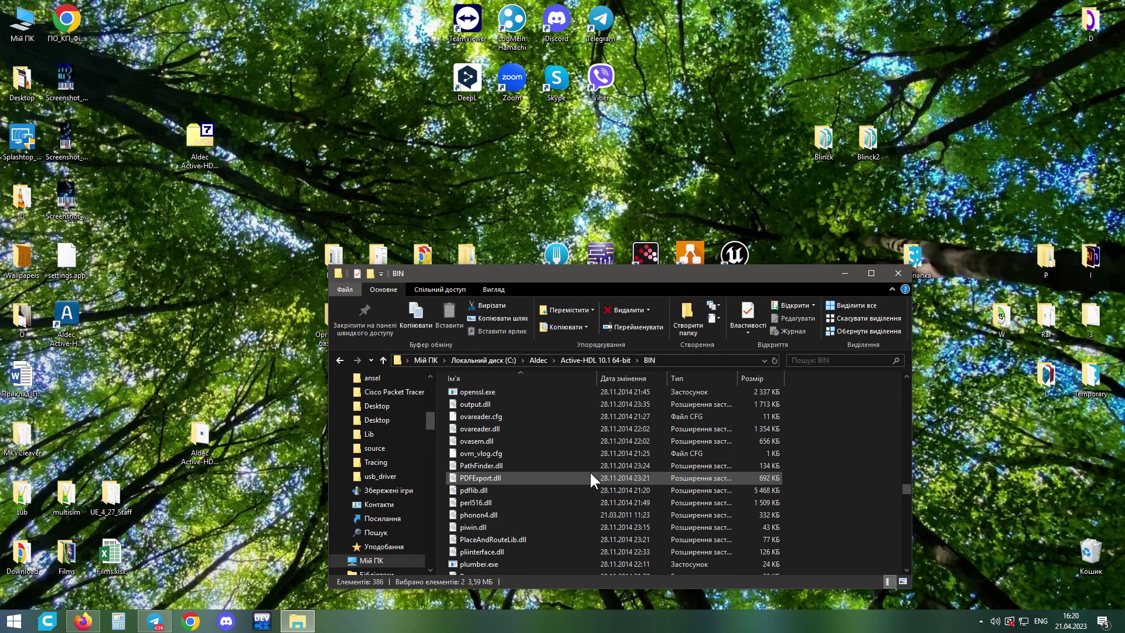
key("alt+Left")
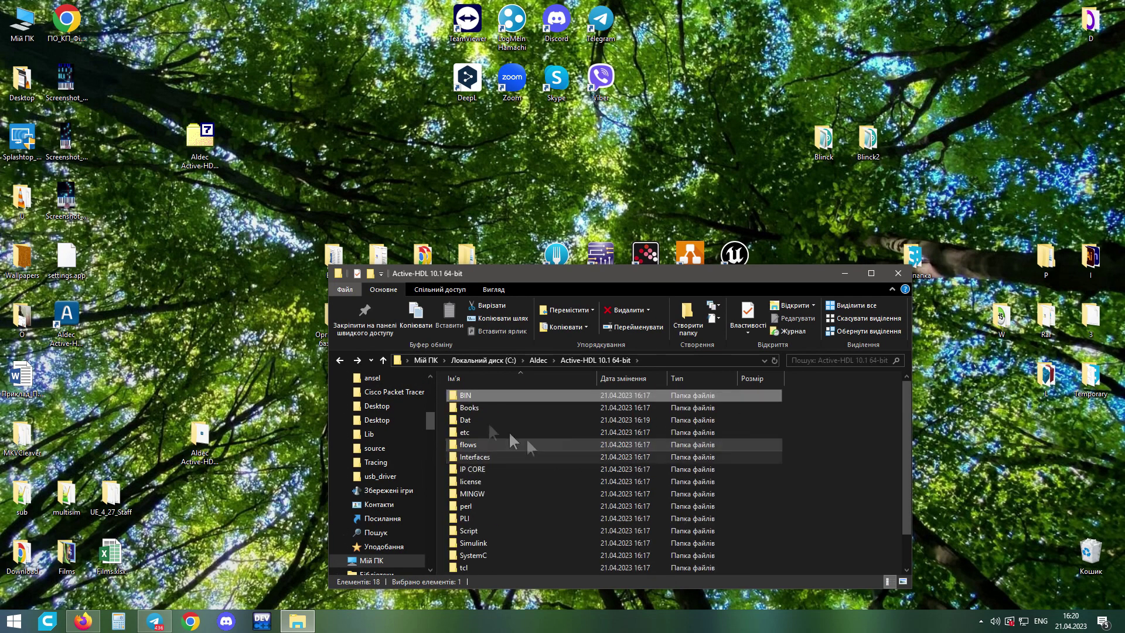
double_click(466, 420)
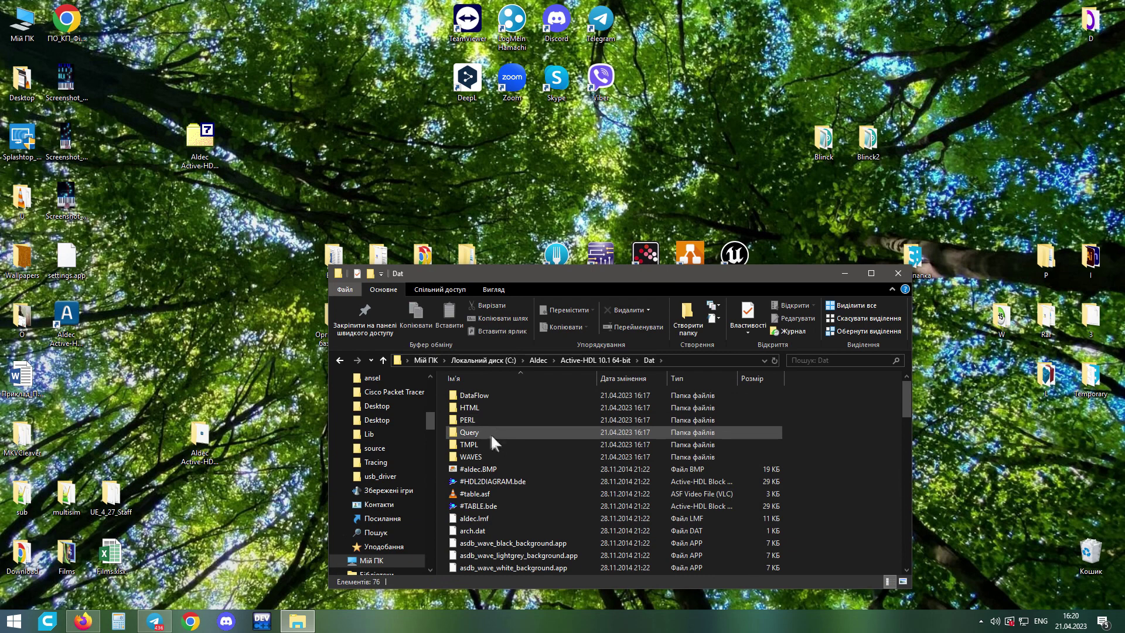
scroll(493, 434, "down", 8)
scroll(494, 434, "down", 3)
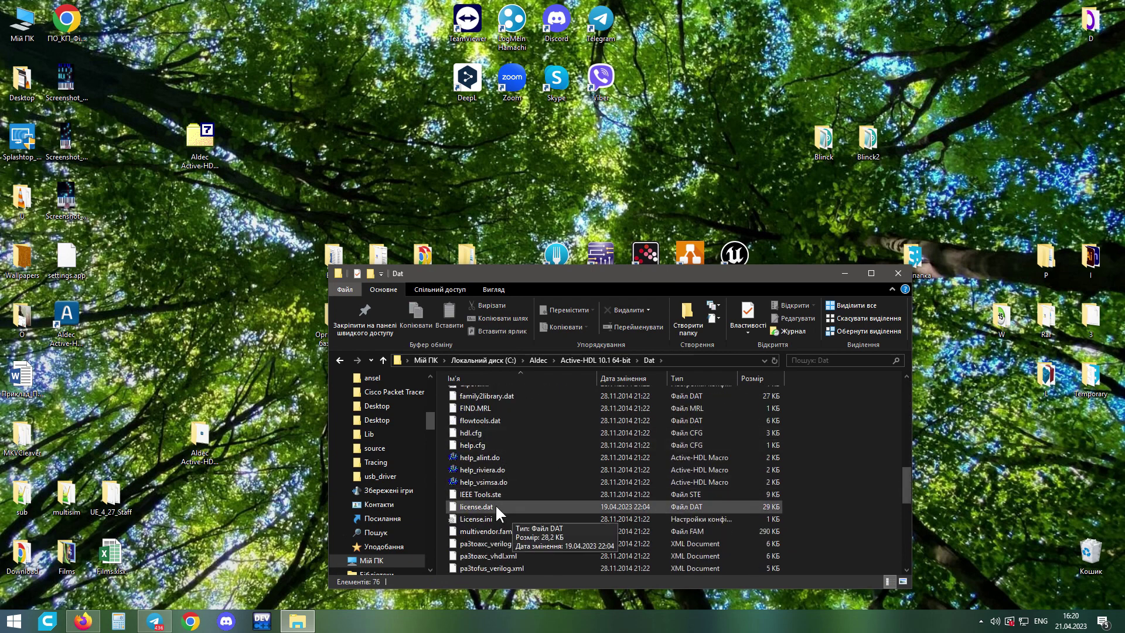
right_click(497, 506)
left_click(504, 340)
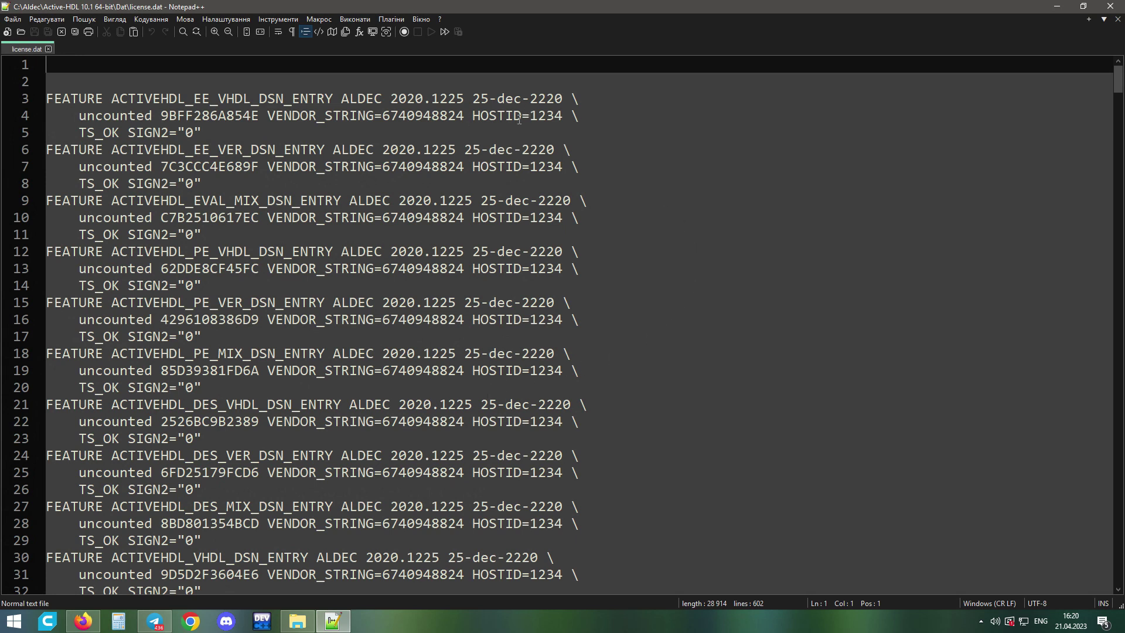
Step: Replace every occurrence of 1234 in license.dat with the copied host IDs
left_click_drag(531, 115, 563, 115)
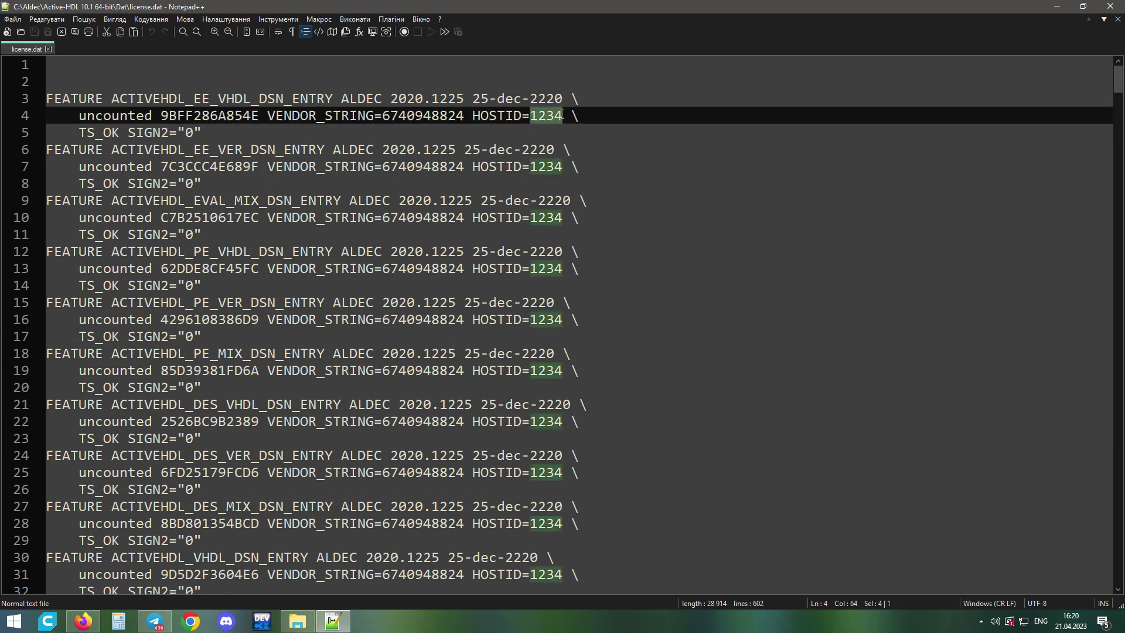
left_click(531, 168)
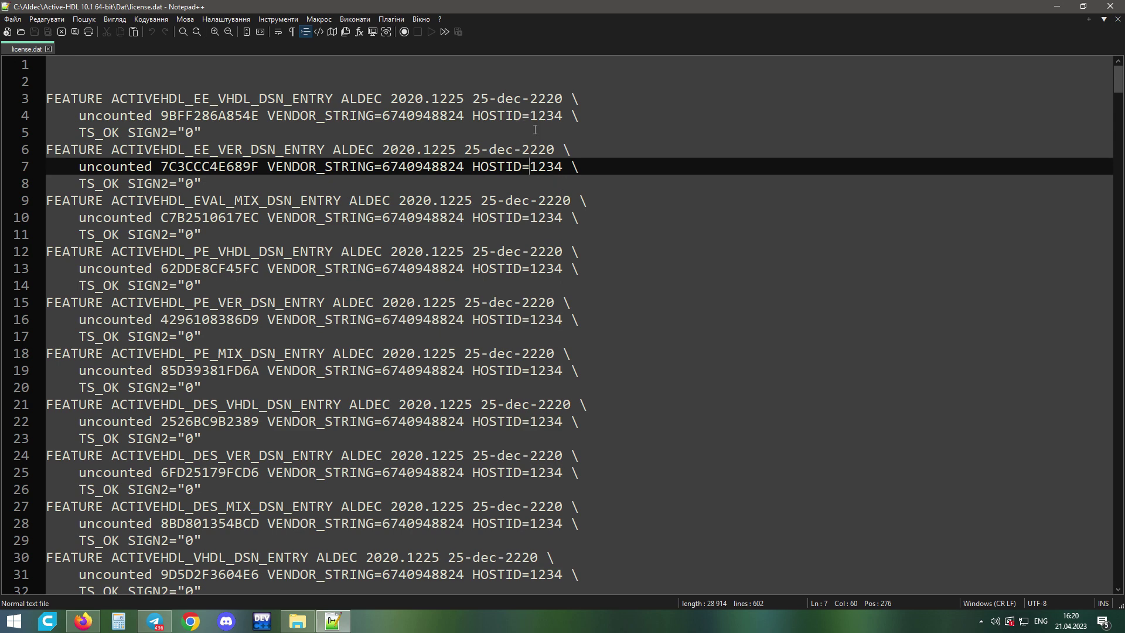
key("ctrl+f")
left_click(678, 143)
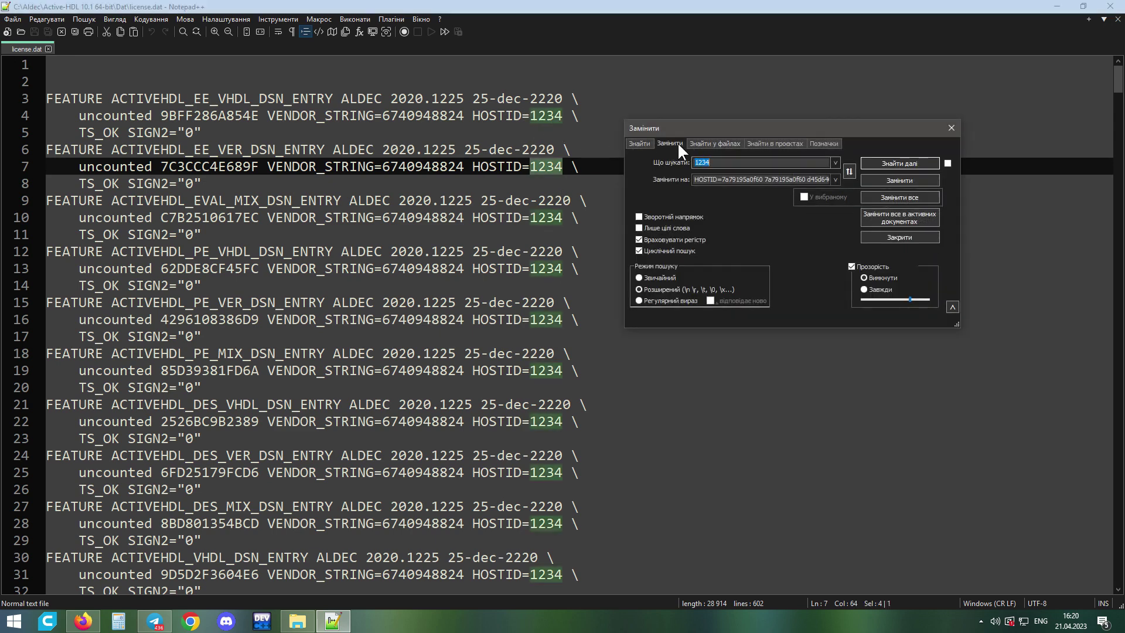
key("Tab")
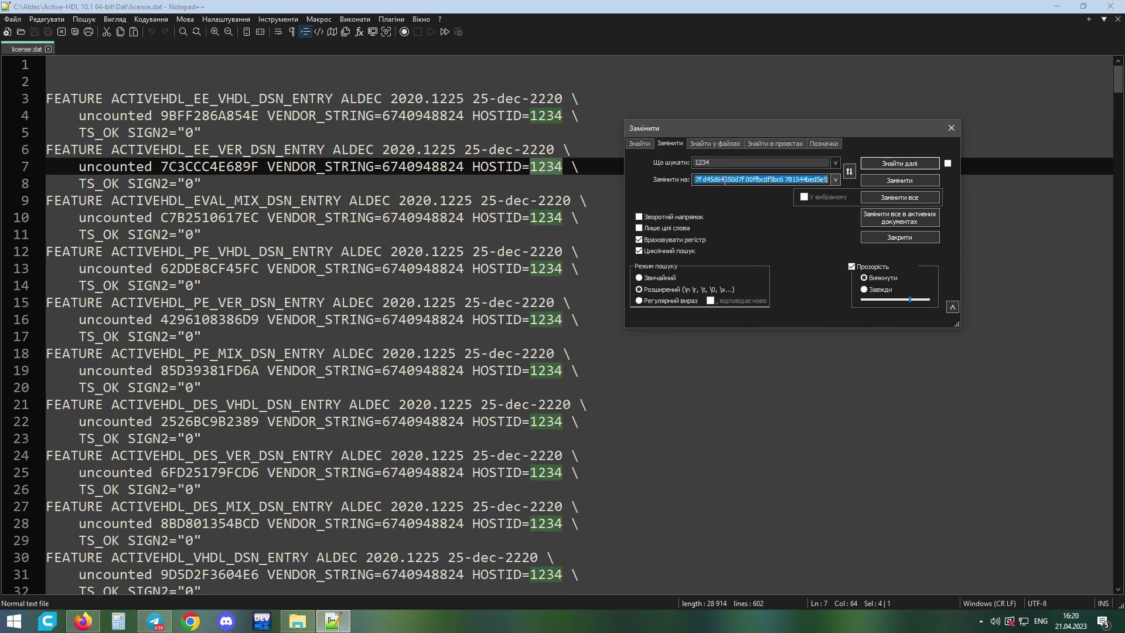
key("ctrl+v")
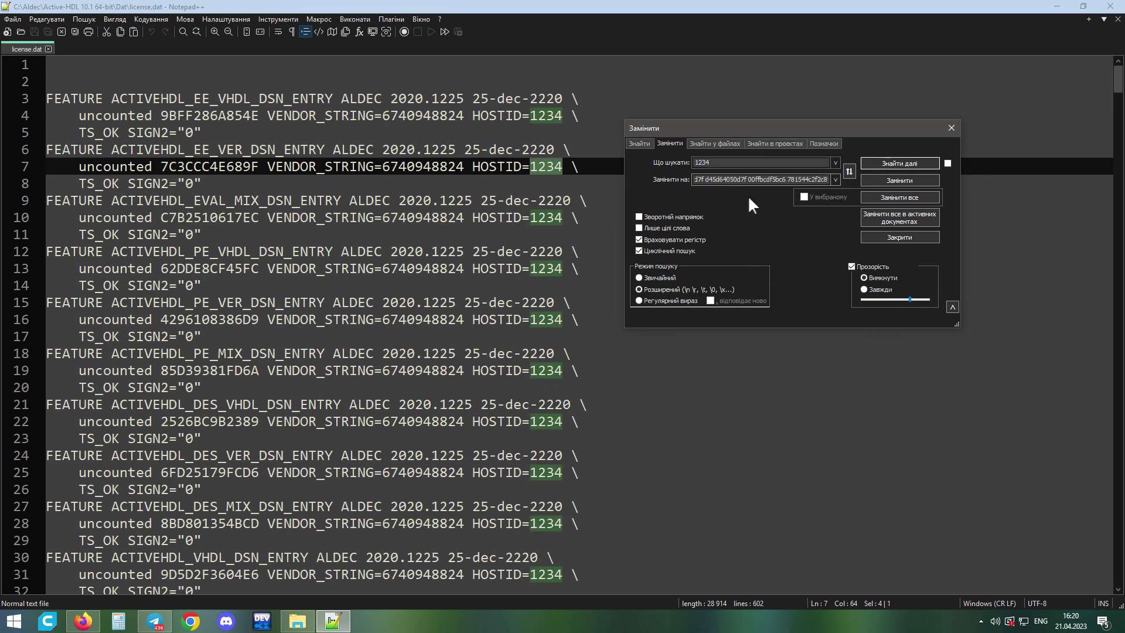
left_click(906, 198)
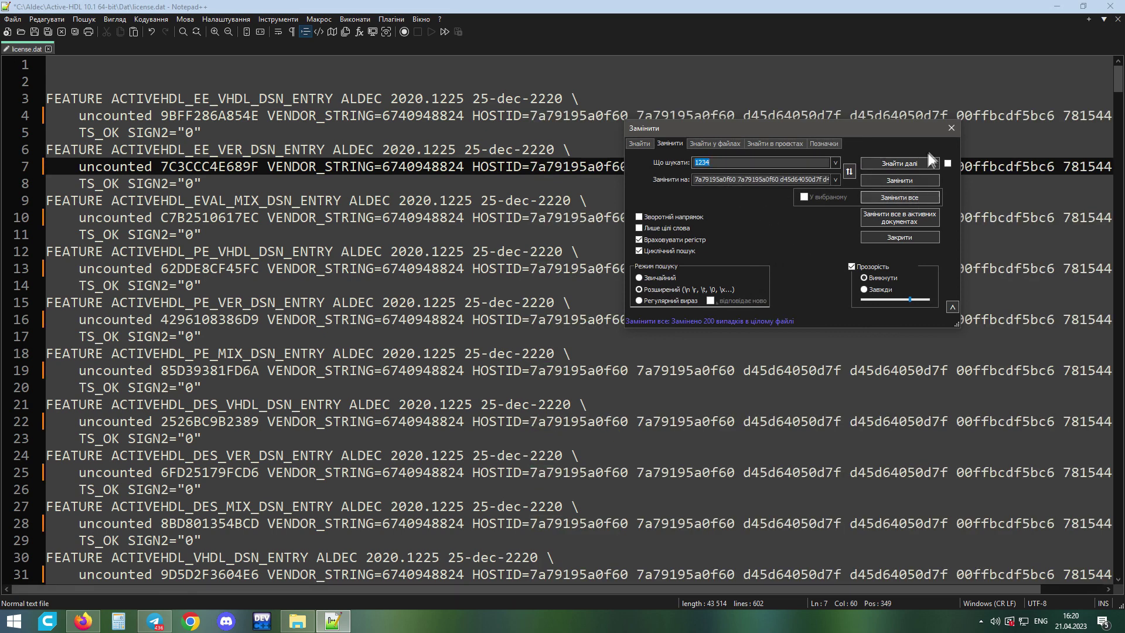
left_click(951, 128)
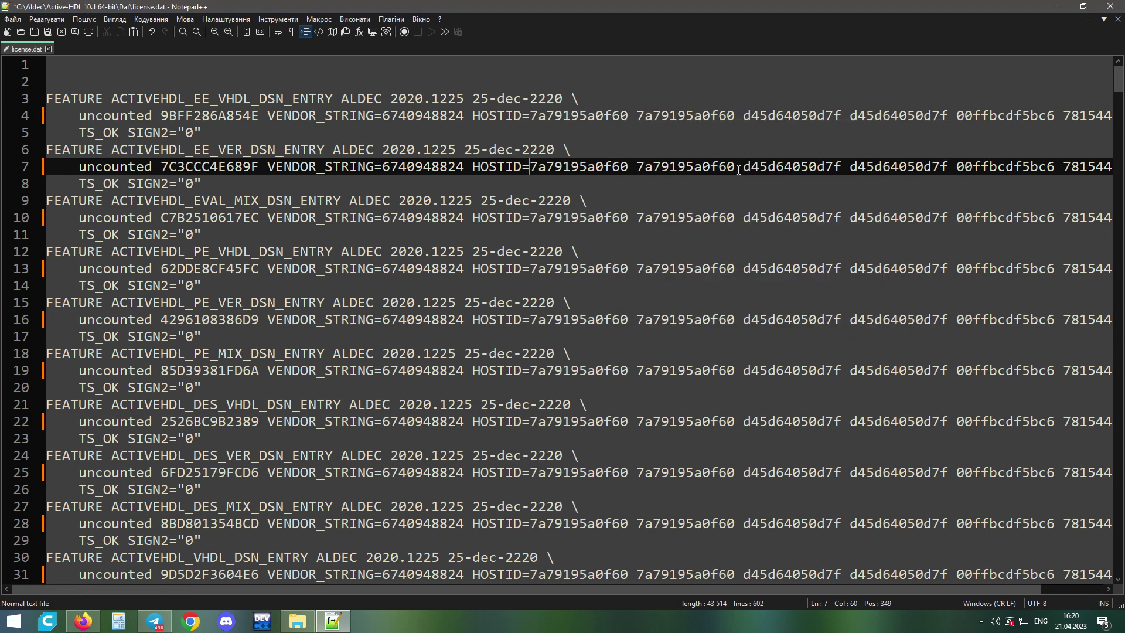
Step: Save license.dat and close both the text editor and the Dat folder window
key("ctrl+s")
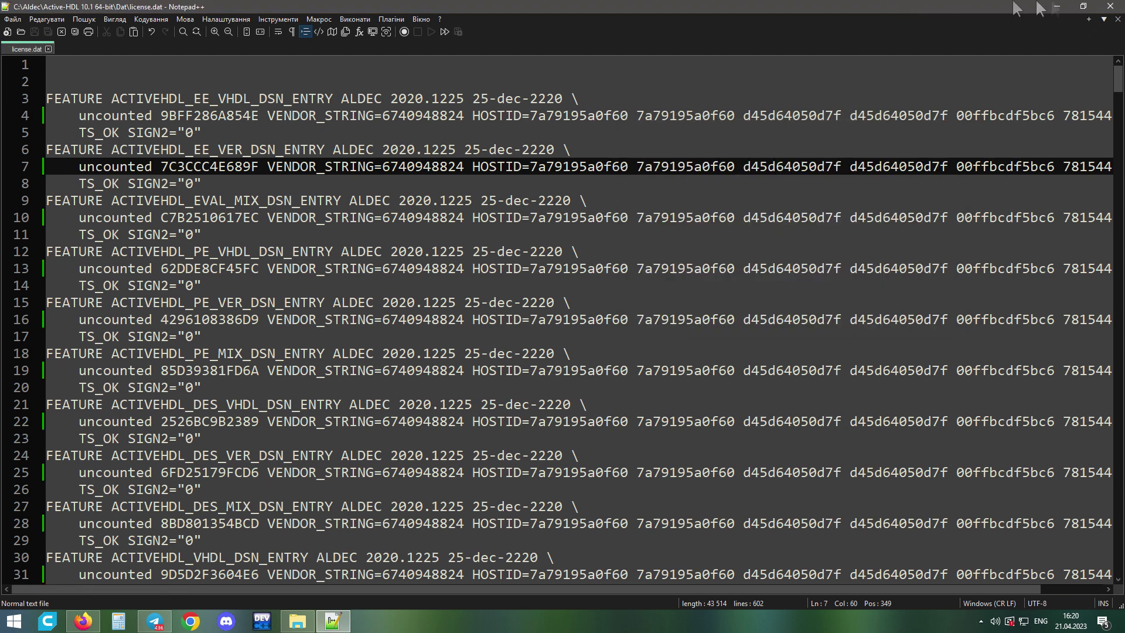
left_click(1113, 7)
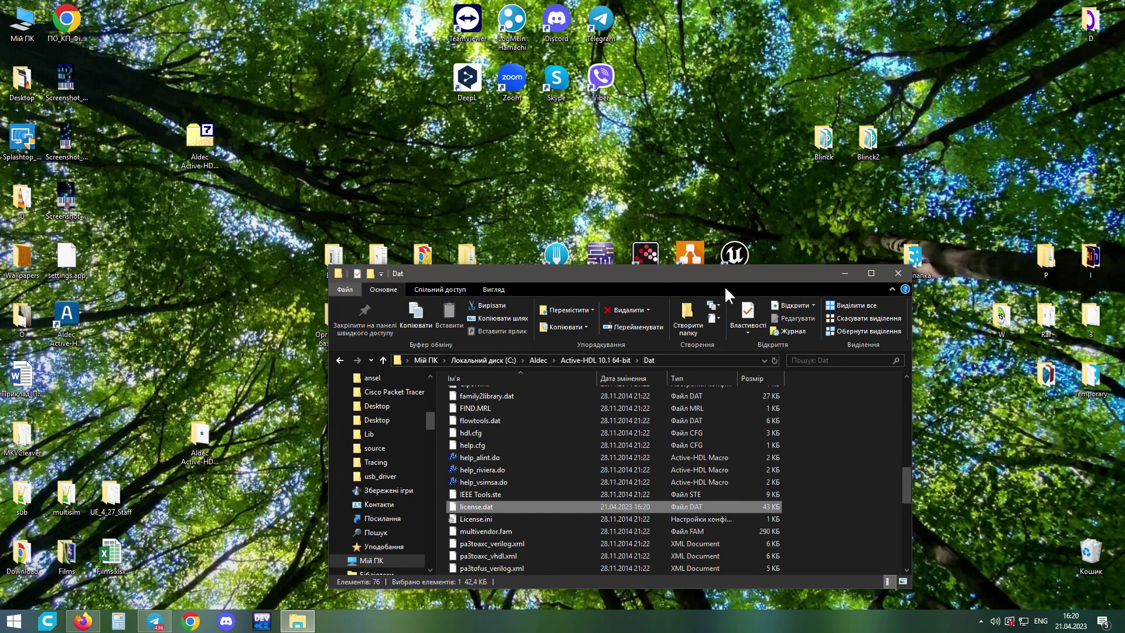
left_click(902, 275)
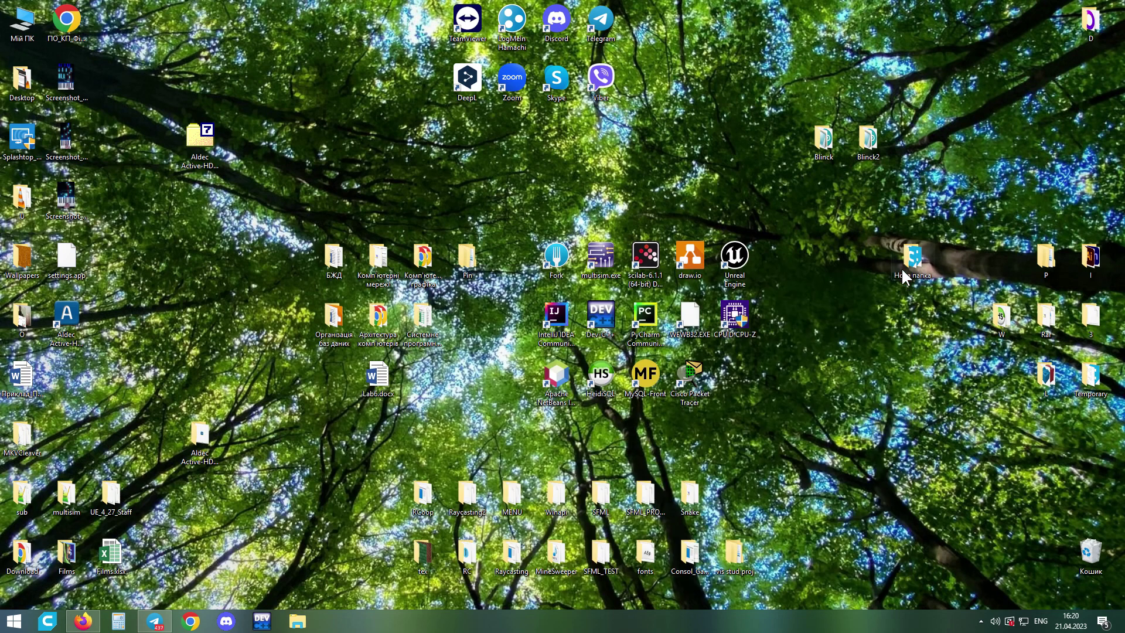
Step: Launch Active-HDL, open the existing workspace comp_arch_lab_5_1, and show the design's structure hierarchy
double_click(71, 309)
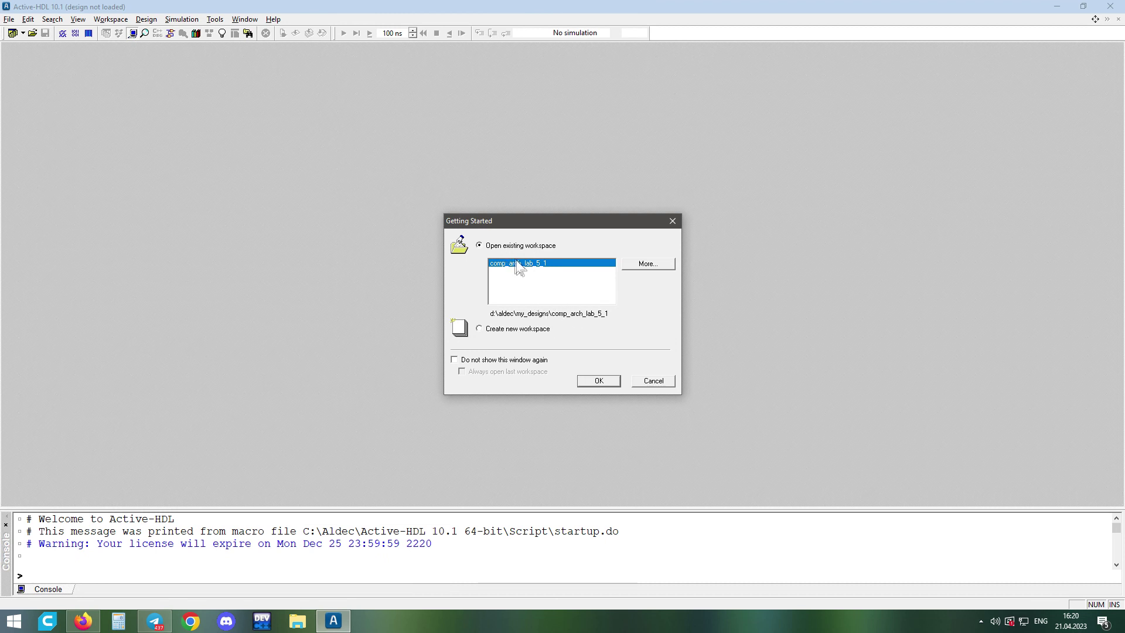
left_click(598, 381)
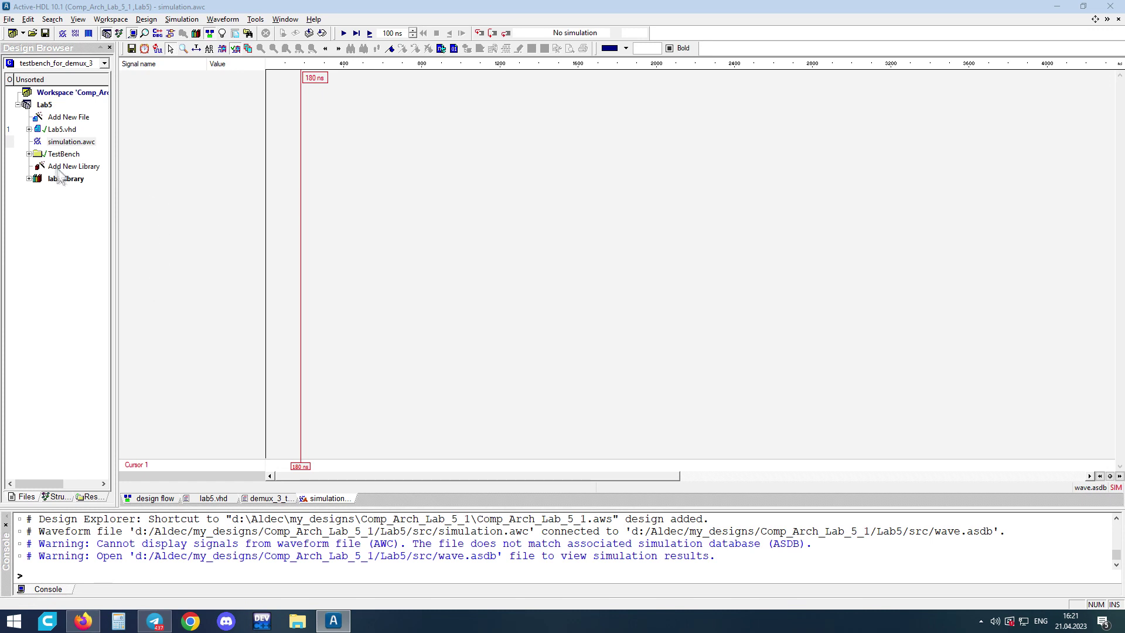
left_click(57, 496)
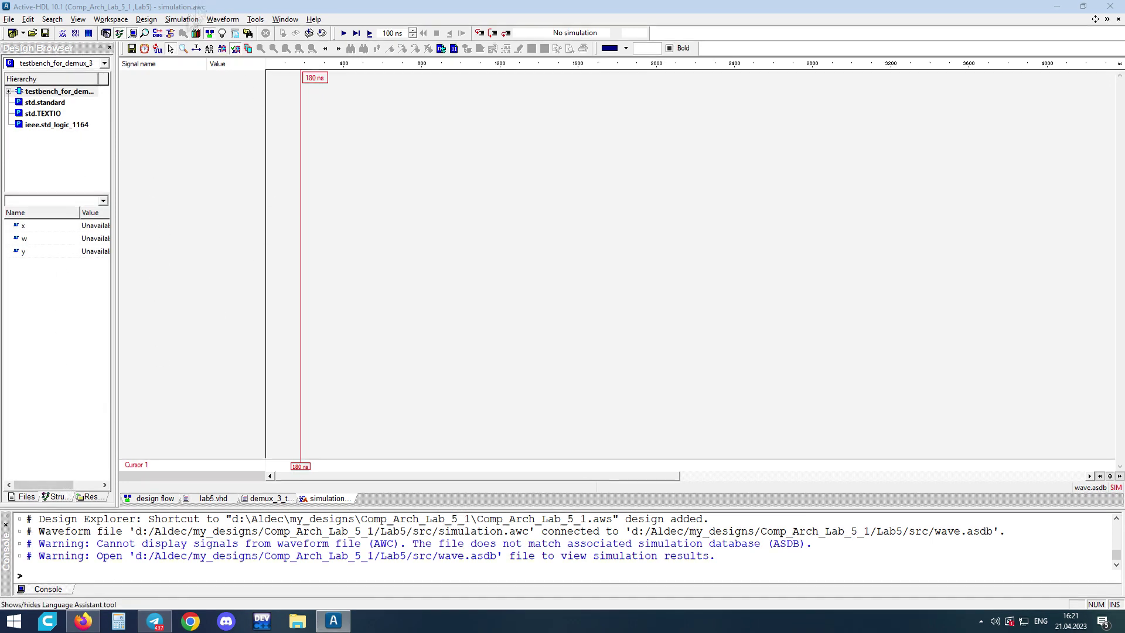
Step: Add the testbench signals x, w and y to the waveform and expand x into its individual bits
left_click_drag(29, 226, 157, 252)
left_click_drag(26, 252, 165, 275)
left_click(126, 77)
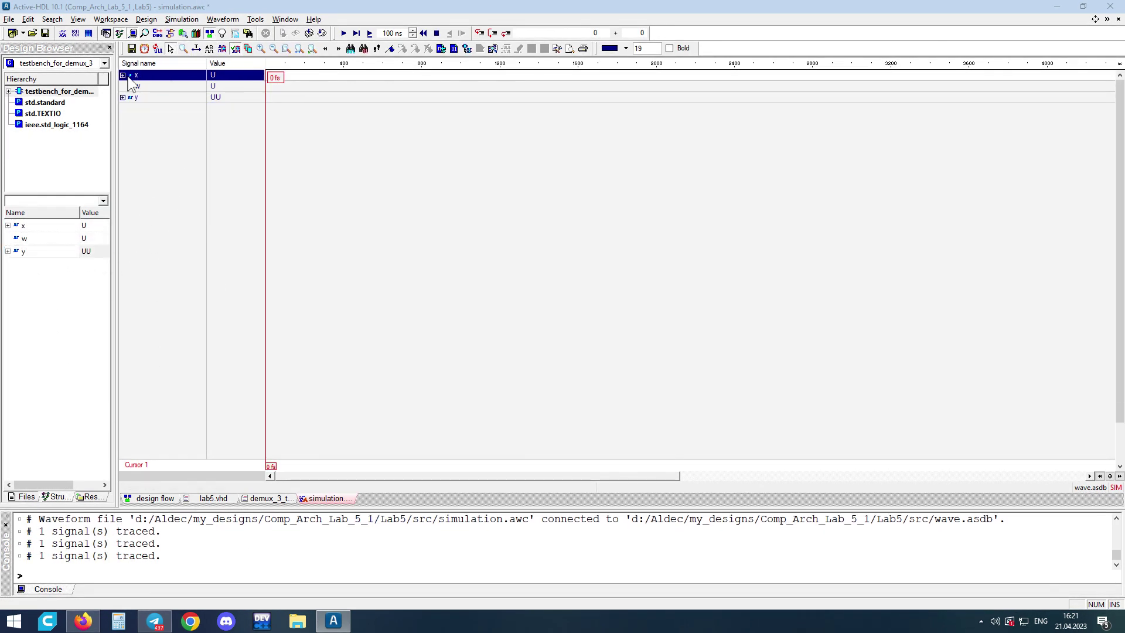
left_click(123, 75)
Step: Assign signal x a Counter stimulator with the radix set to Binary
right_click(148, 76)
left_click(214, 275)
scroll(224, 234, "down", 2)
left_click(212, 233)
left_click(290, 230)
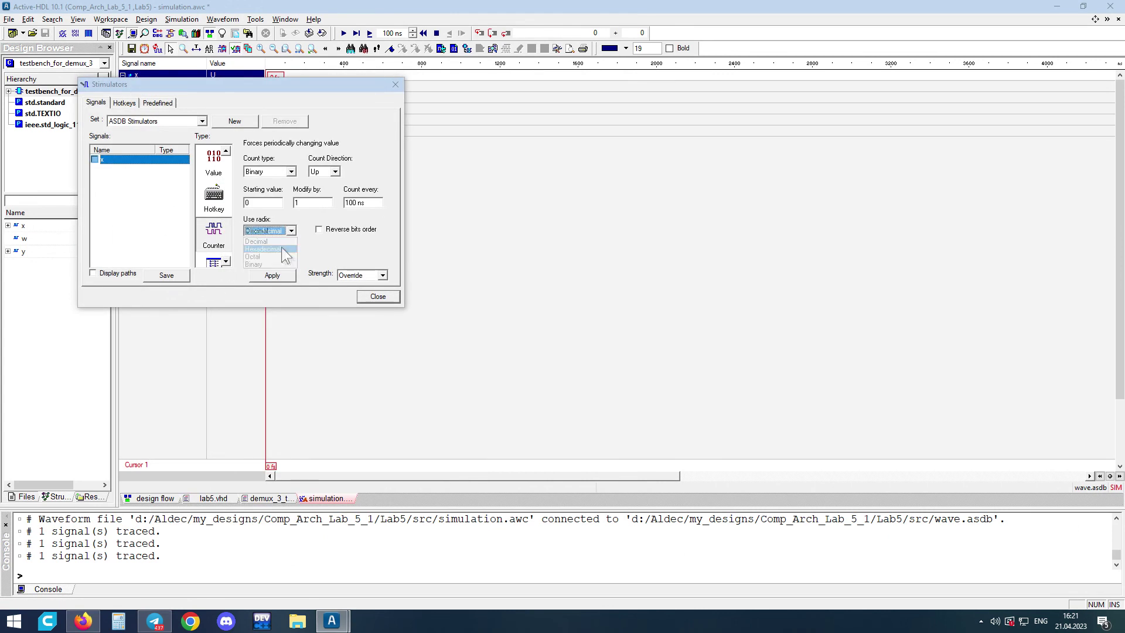
left_click(282, 265)
left_click(273, 275)
left_click(378, 296)
Step: Assign signal w a constant Value stimulator and close the stimulators dialog
right_click(181, 120)
left_click(220, 320)
left_click(227, 261)
left_click(215, 247)
left_click(225, 151)
left_click(215, 162)
left_click(272, 275)
left_click(378, 296)
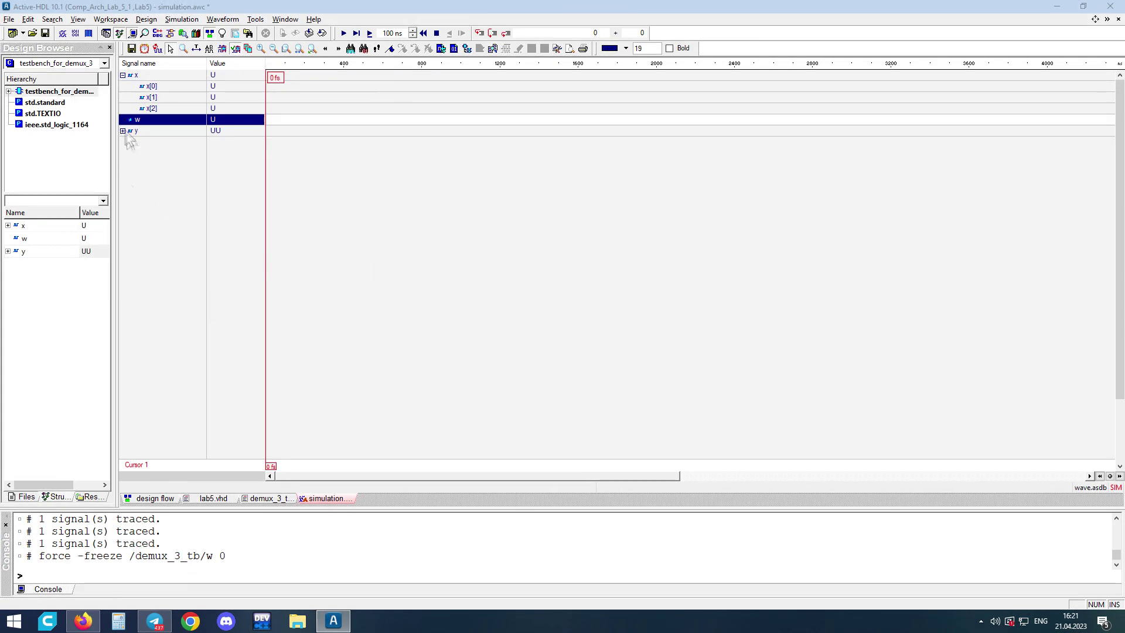
Step: Run the simulation, end it, and place the waveform cursor at about 243 ns
left_click(344, 33)
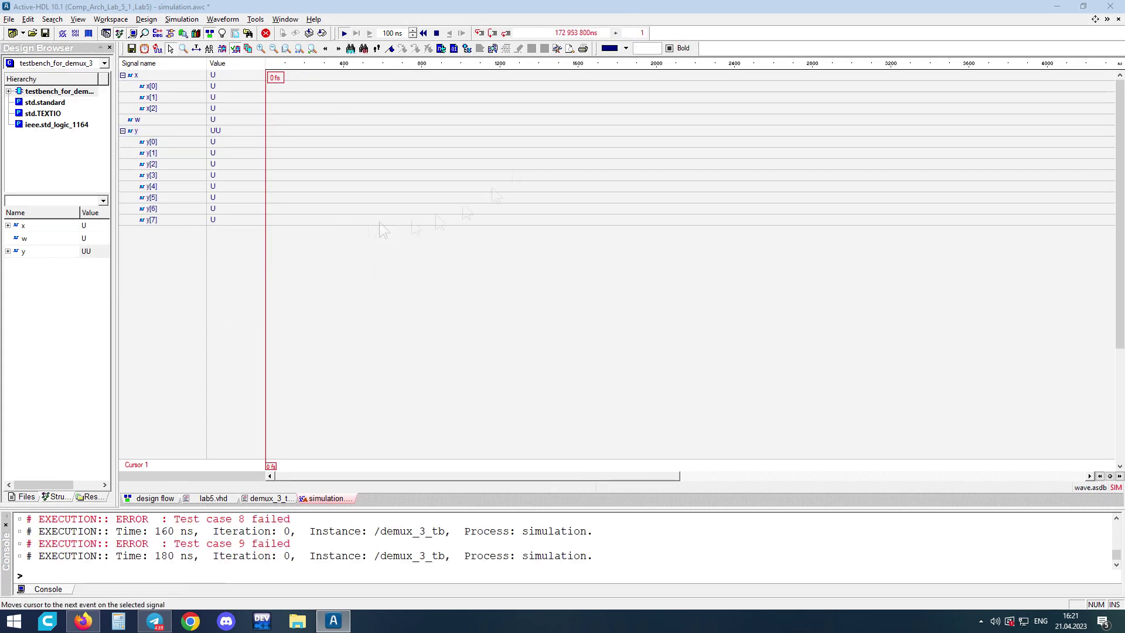
left_click(437, 32)
left_click(313, 287)
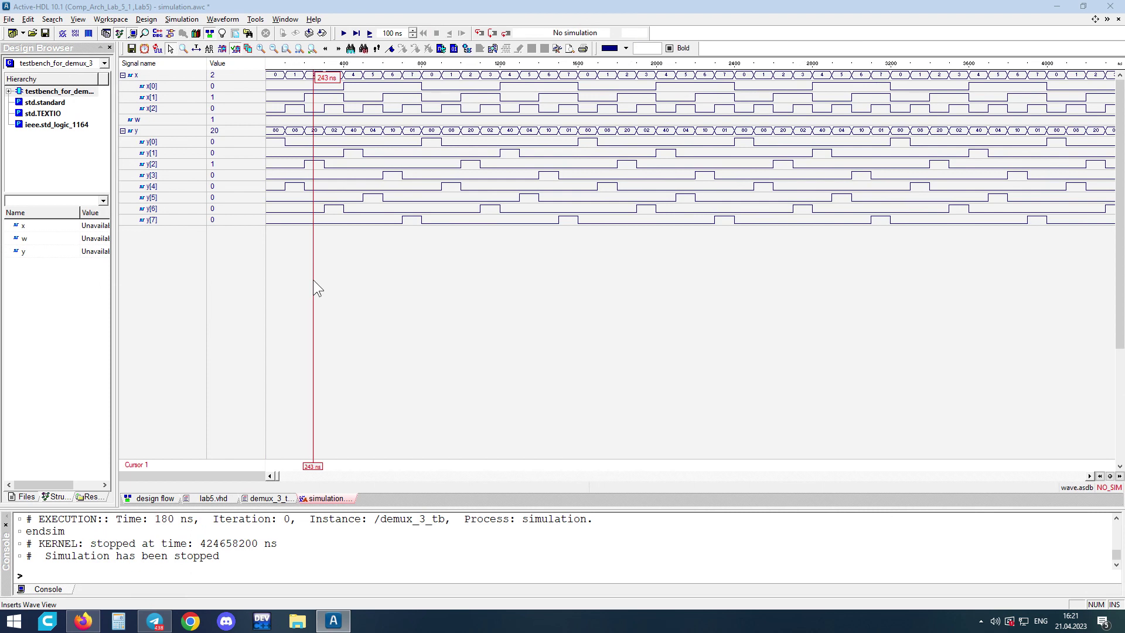